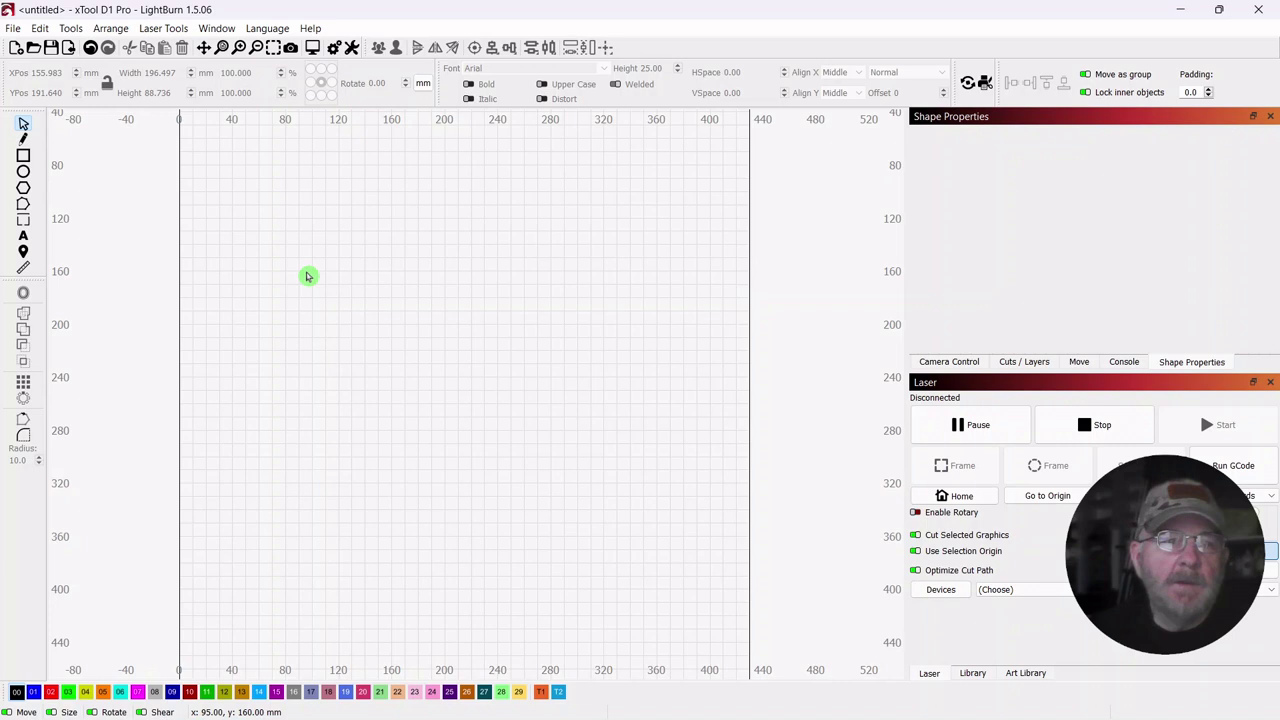
# Step: Draw a 97 × 97 mm square with the Rectangle tool
pyautogui.click(73, 31)
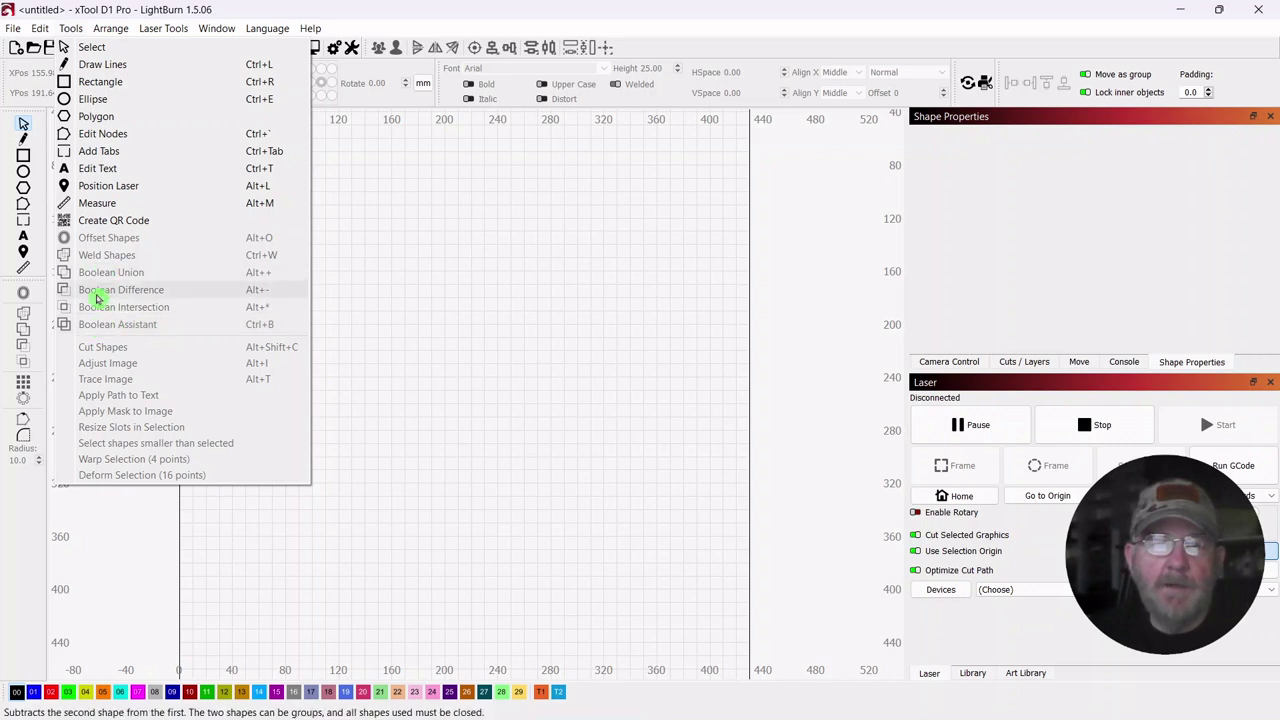
pyautogui.click(435, 275)
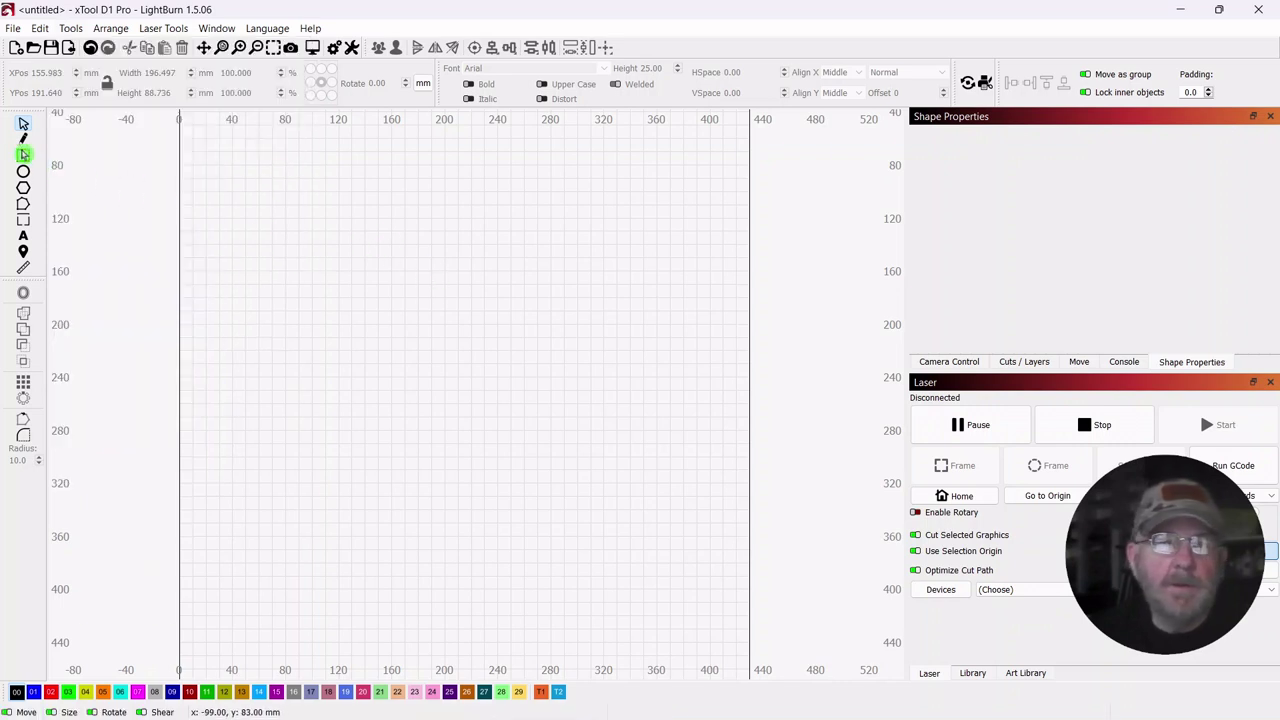
pyautogui.click(24, 157)
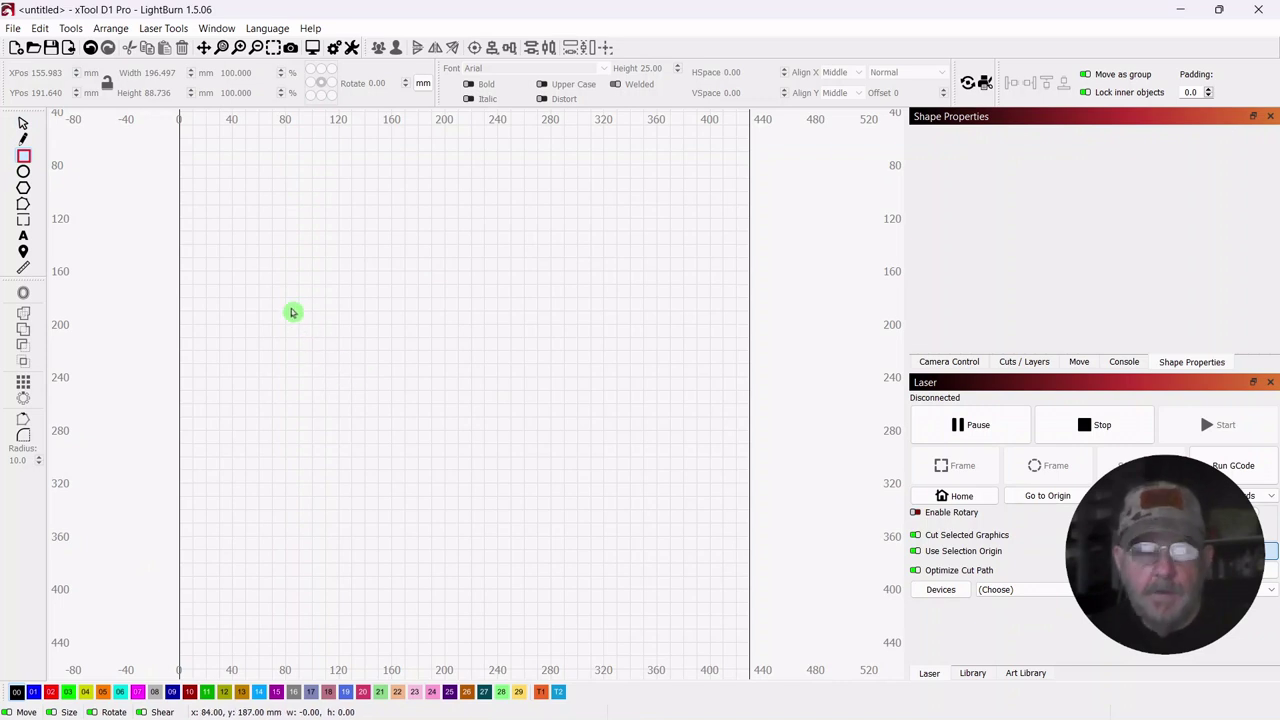
pyautogui.moveTo(291, 313); pyautogui.dragTo(420, 397)
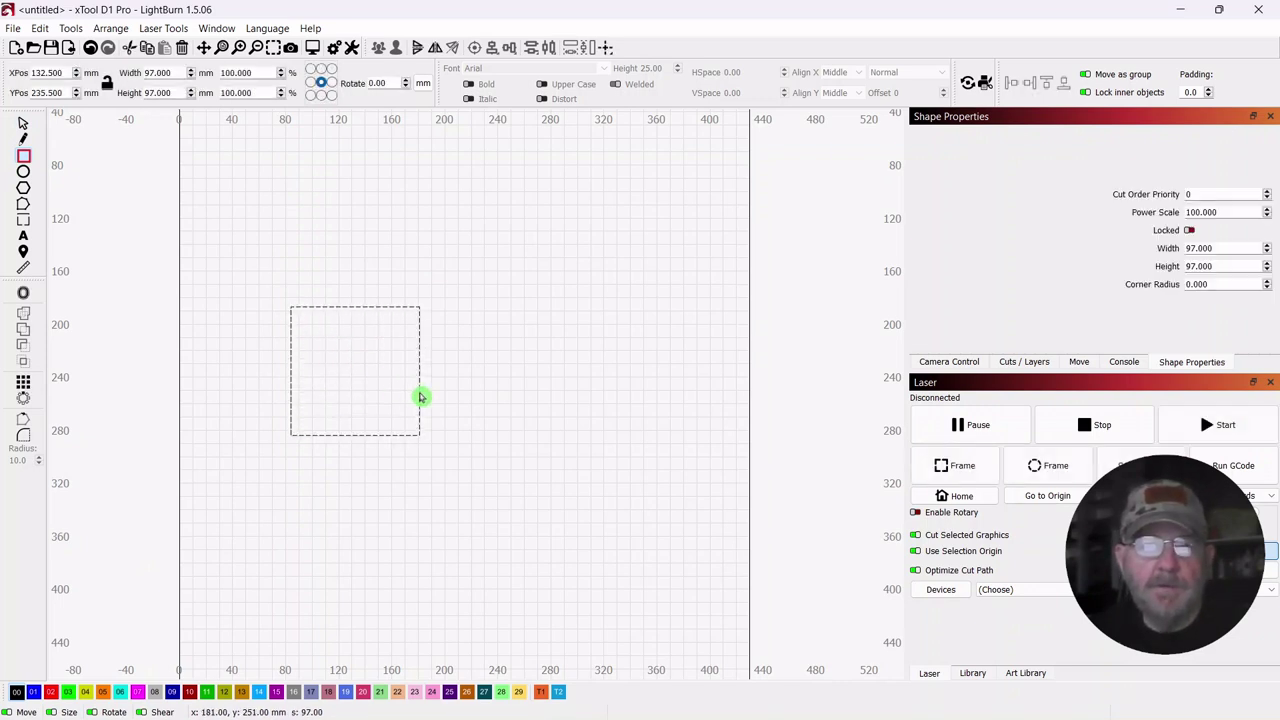
pyautogui.click(23, 126)
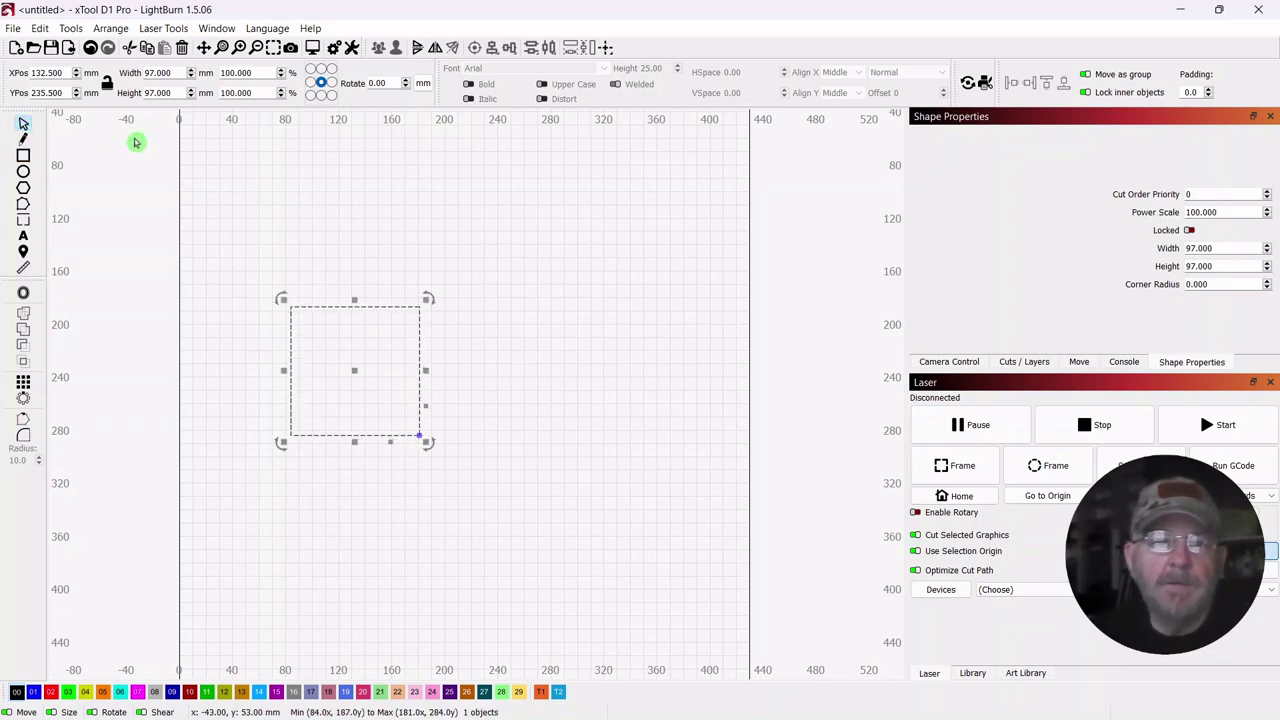
pyautogui.click(229, 174)
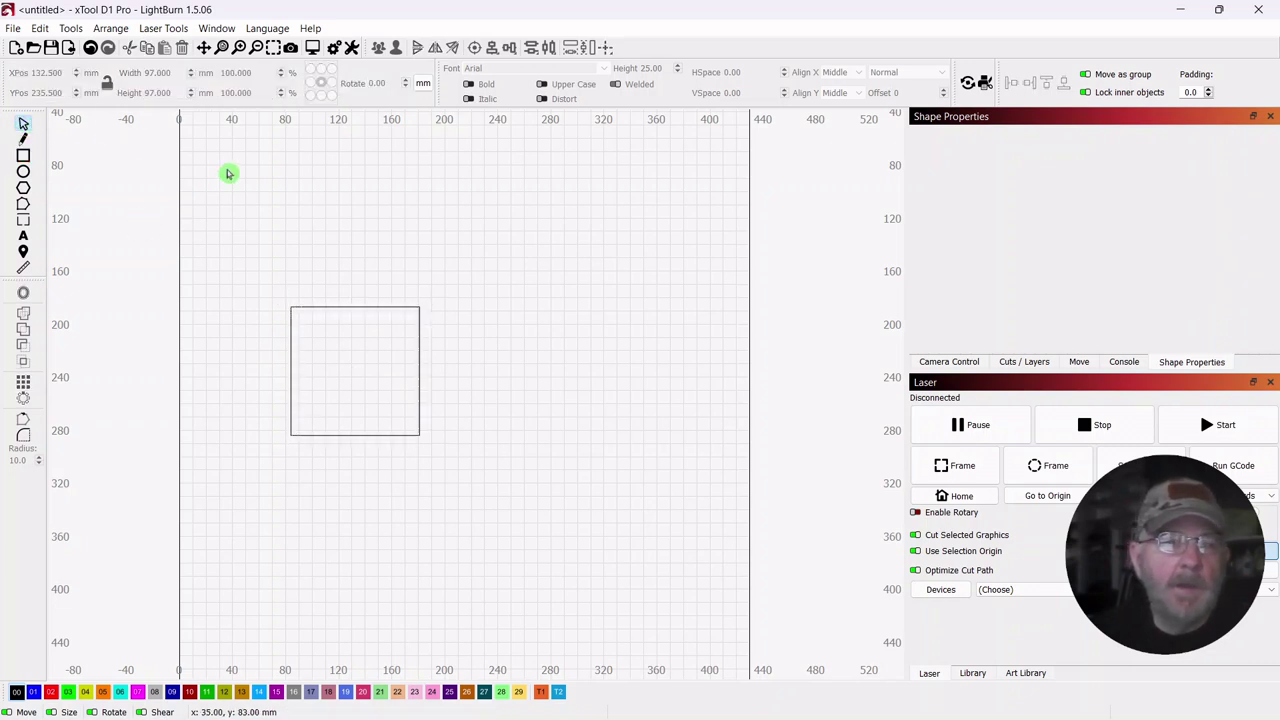
# Step: Draw a hexagon overlapping the square's right edge and select both shapes
pyautogui.click(24, 187)
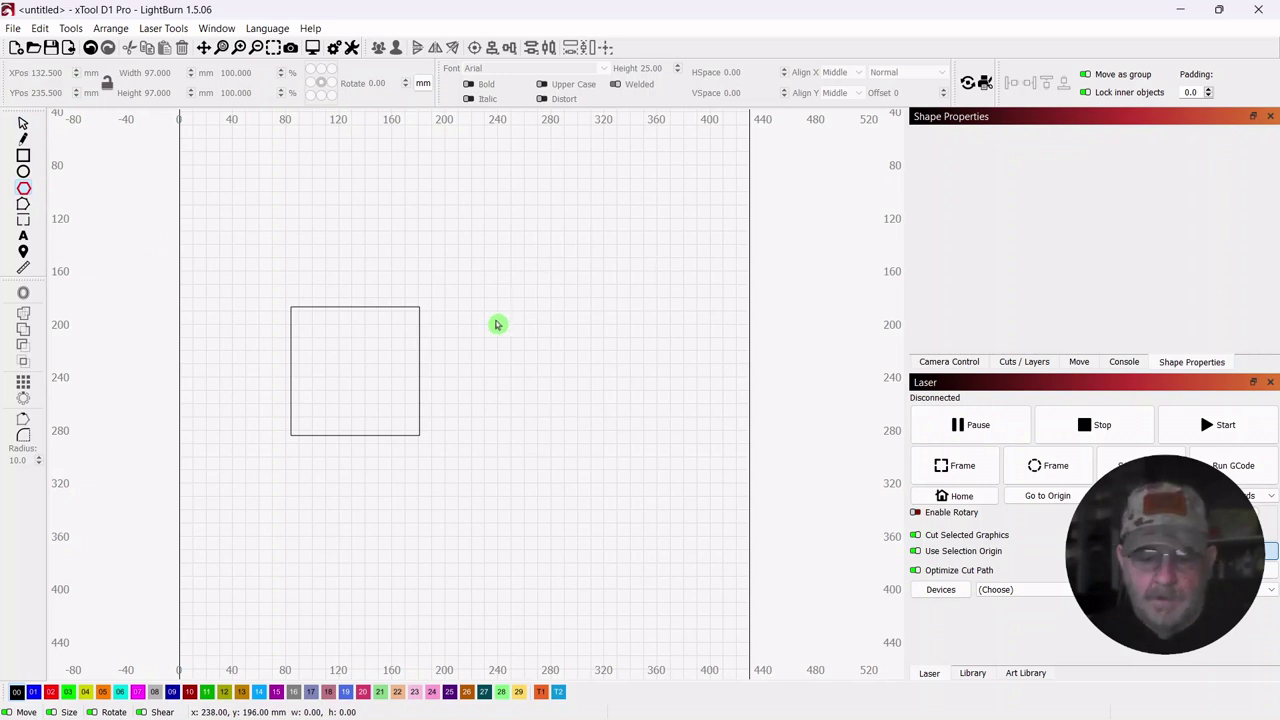
pyautogui.moveTo(456, 328); pyautogui.dragTo(428, 372)
pyautogui.click(24, 123)
pyautogui.click(477, 246)
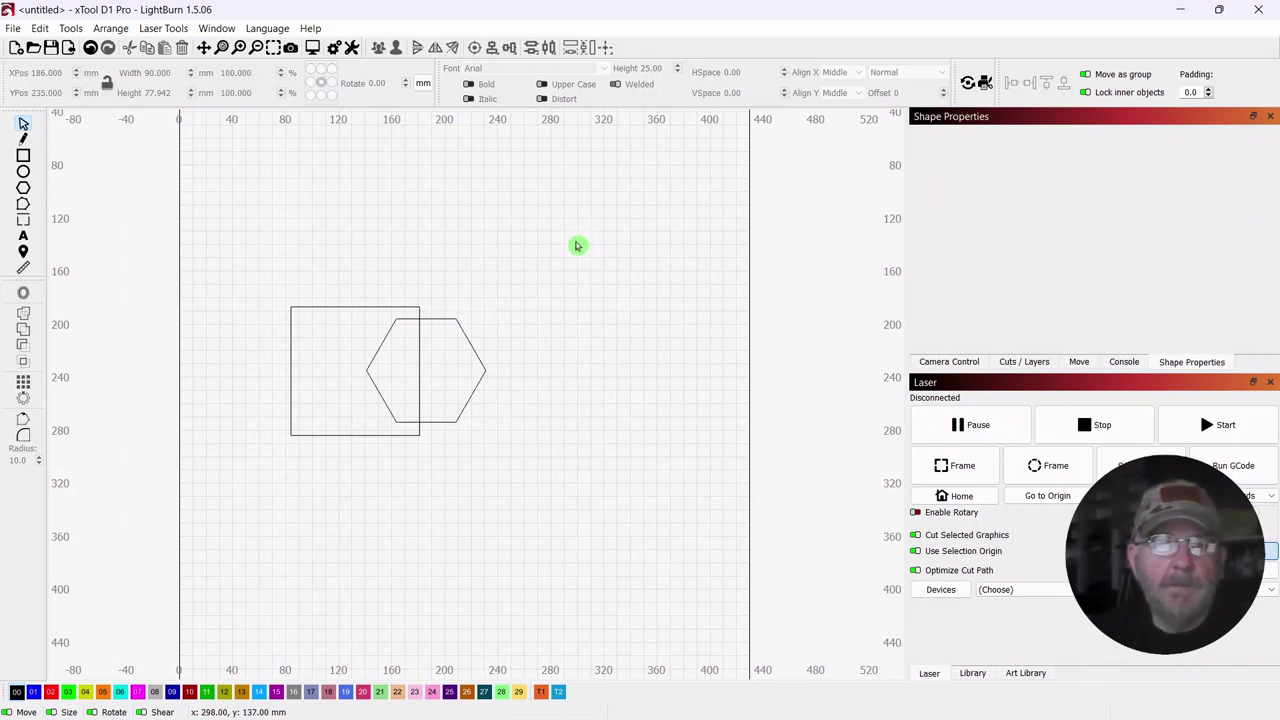
pyautogui.moveTo(576, 246); pyautogui.dragTo(249, 463)
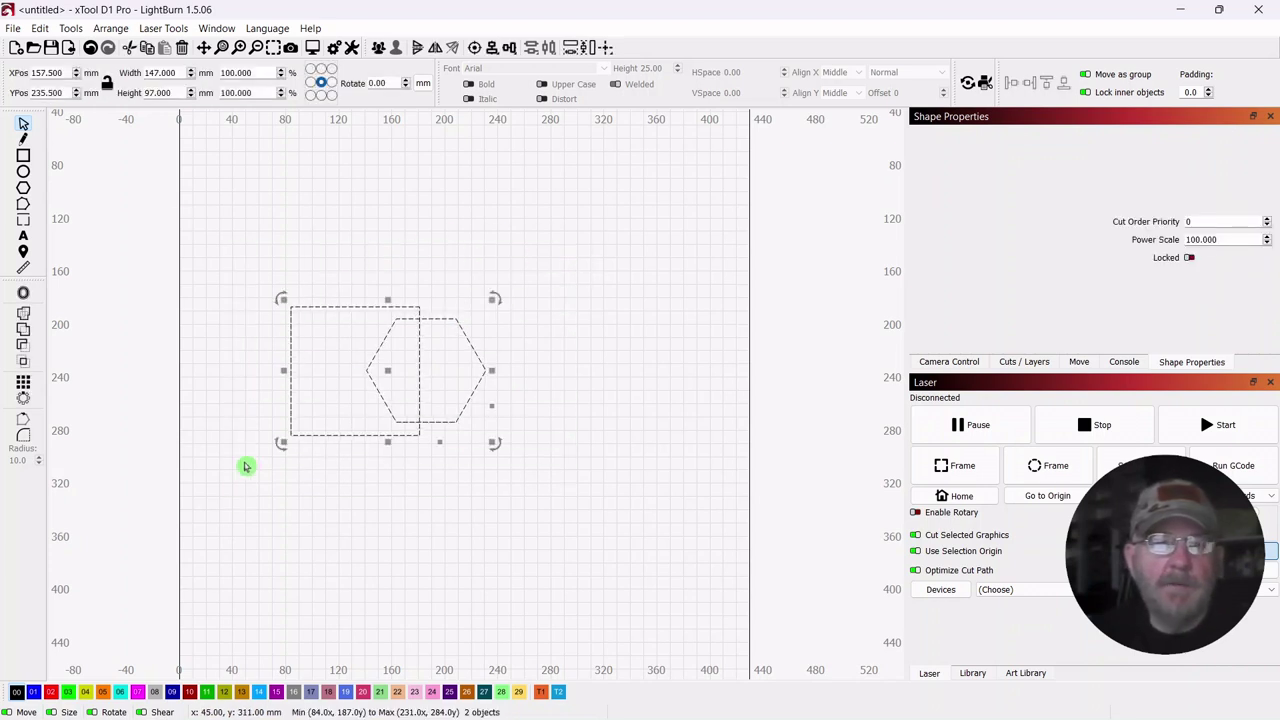
pyautogui.click(70, 28)
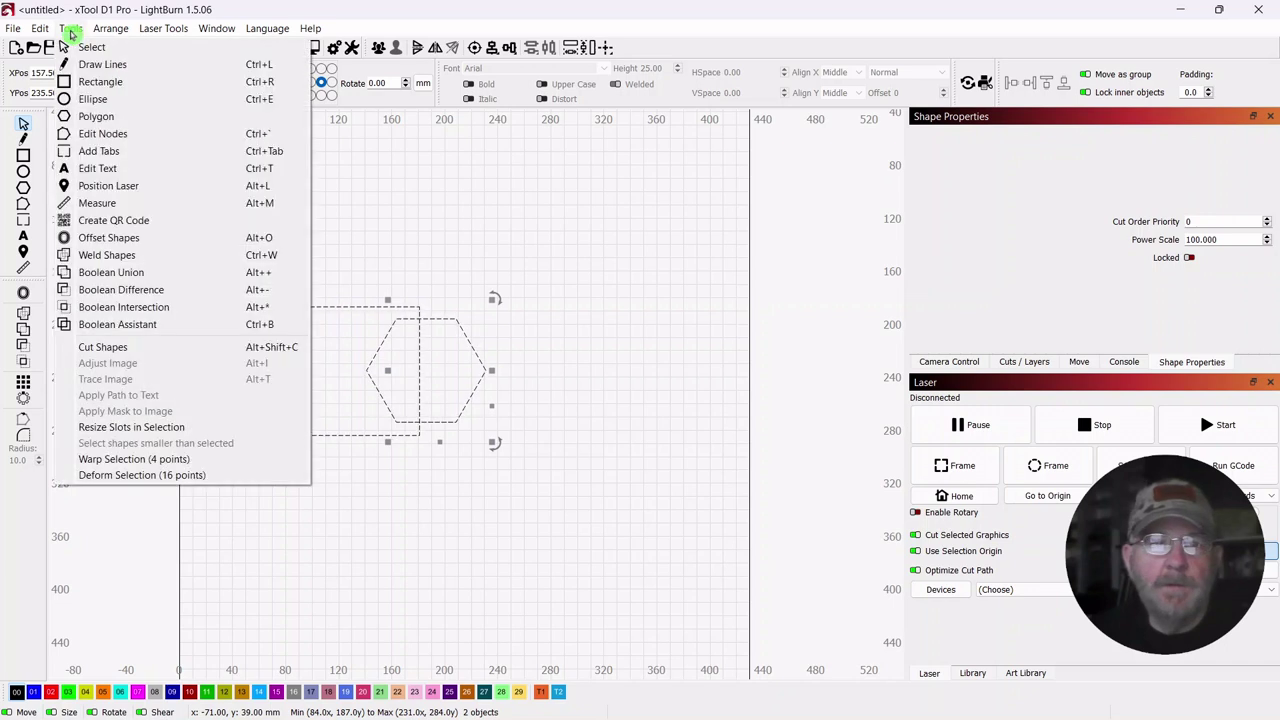
pyautogui.click(97, 326)
pyautogui.moveTo(749, 249); pyautogui.dragTo(652, 186)
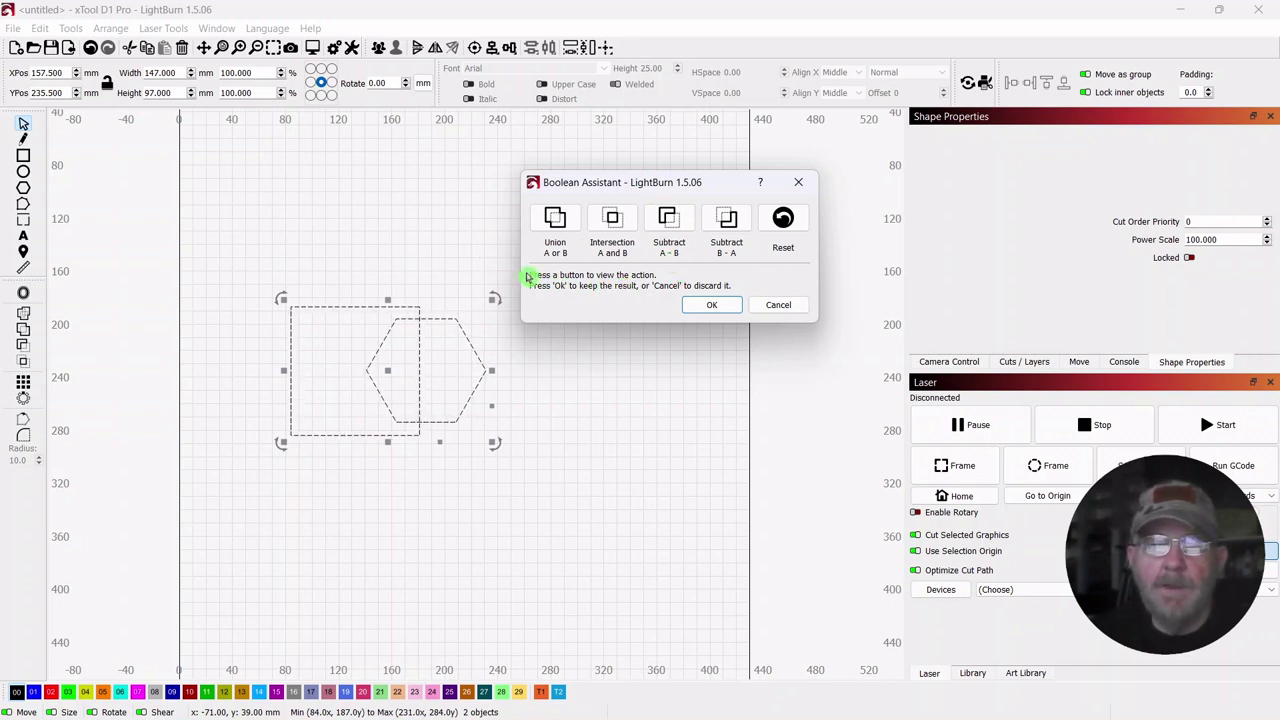
pyautogui.click(555, 220)
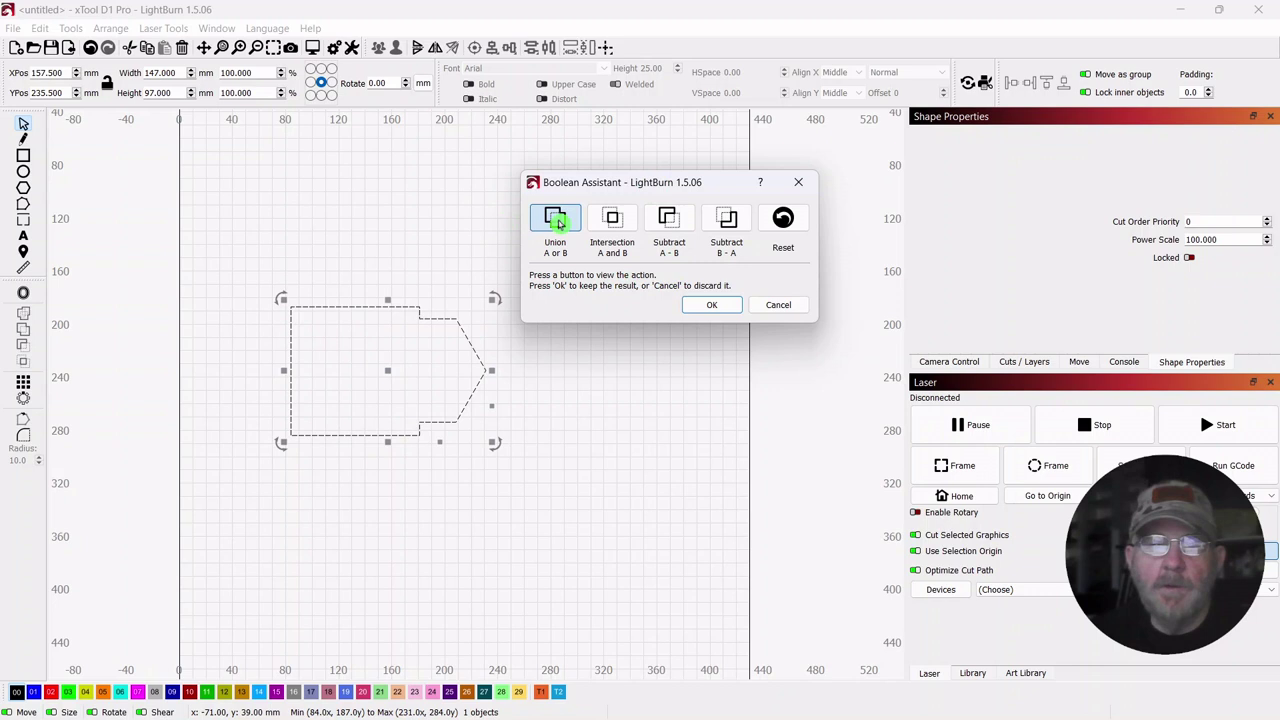
pyautogui.click(615, 220)
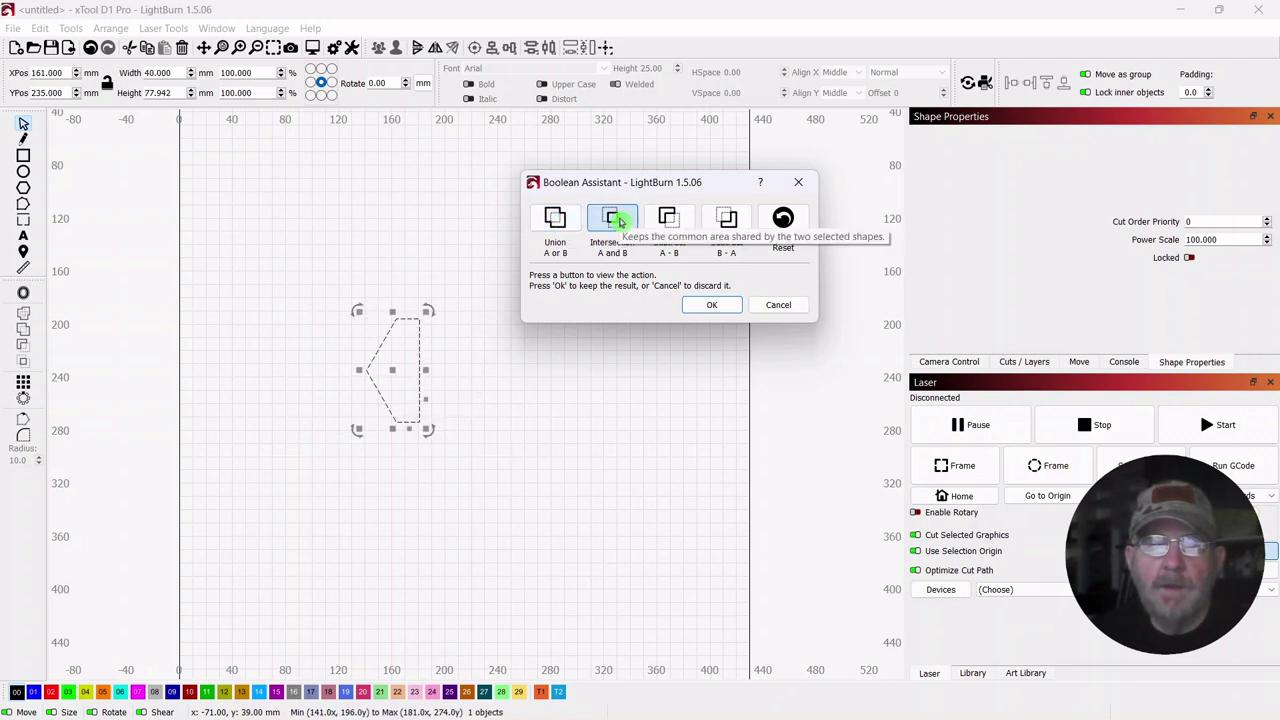
pyautogui.click(664, 221)
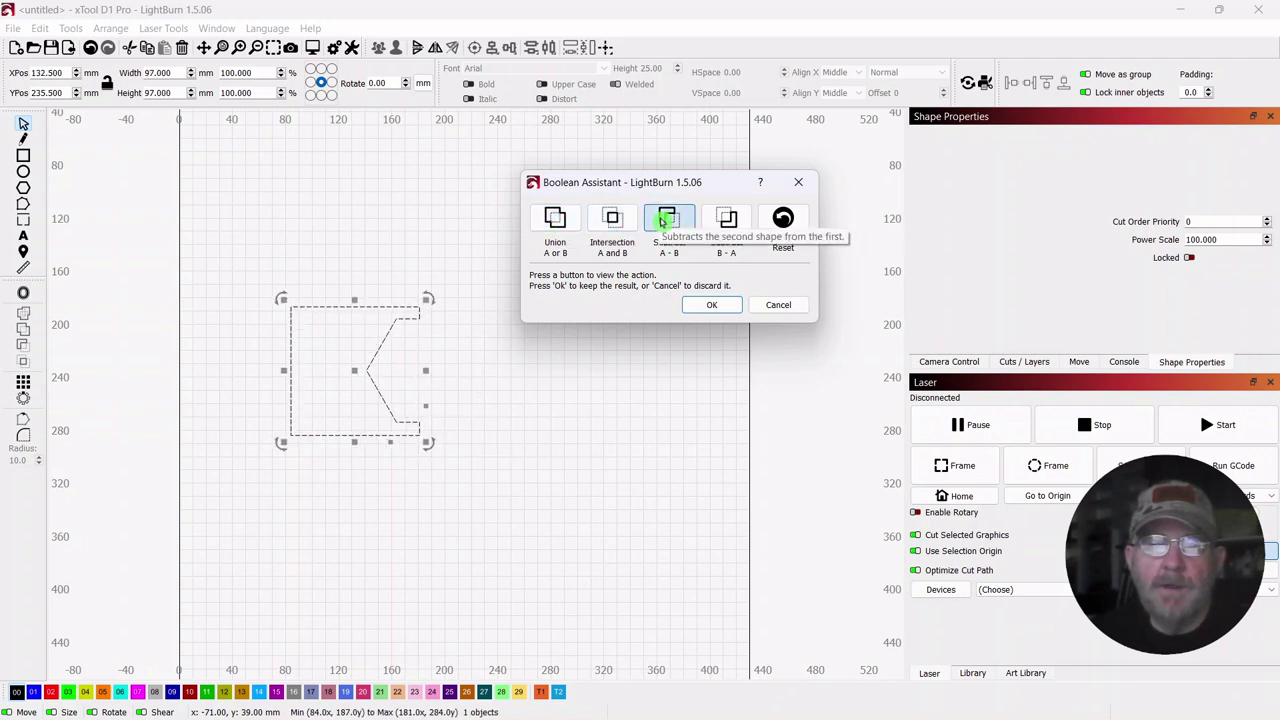
pyautogui.click(729, 220)
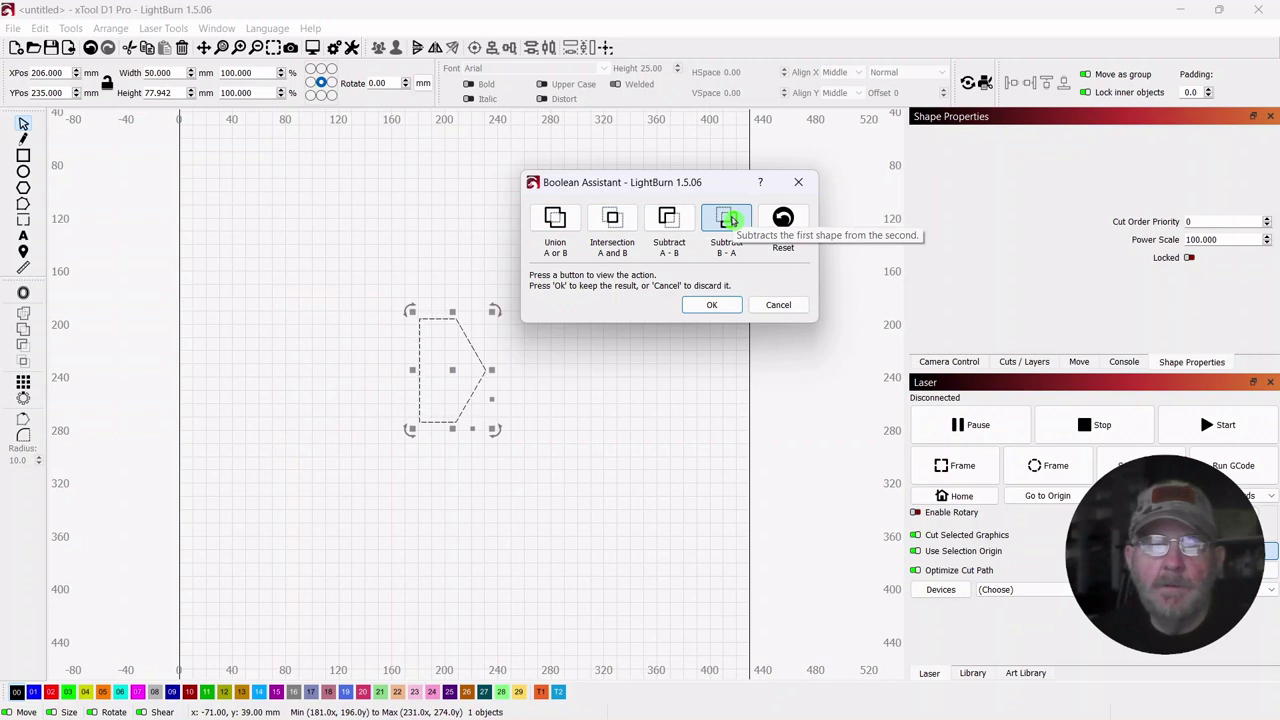
# Step: Restore both shapes and move the square and hexagon up together
pyautogui.click(779, 305)
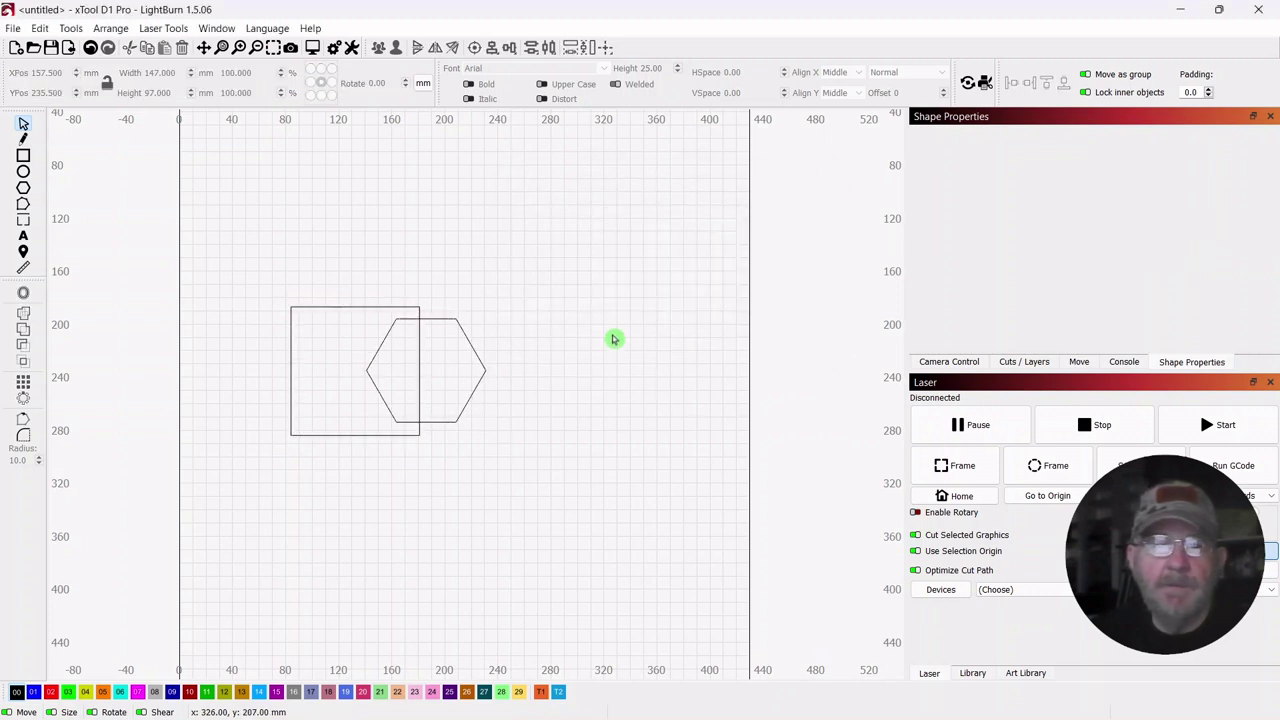
pyautogui.moveTo(506, 268); pyautogui.dragTo(250, 504)
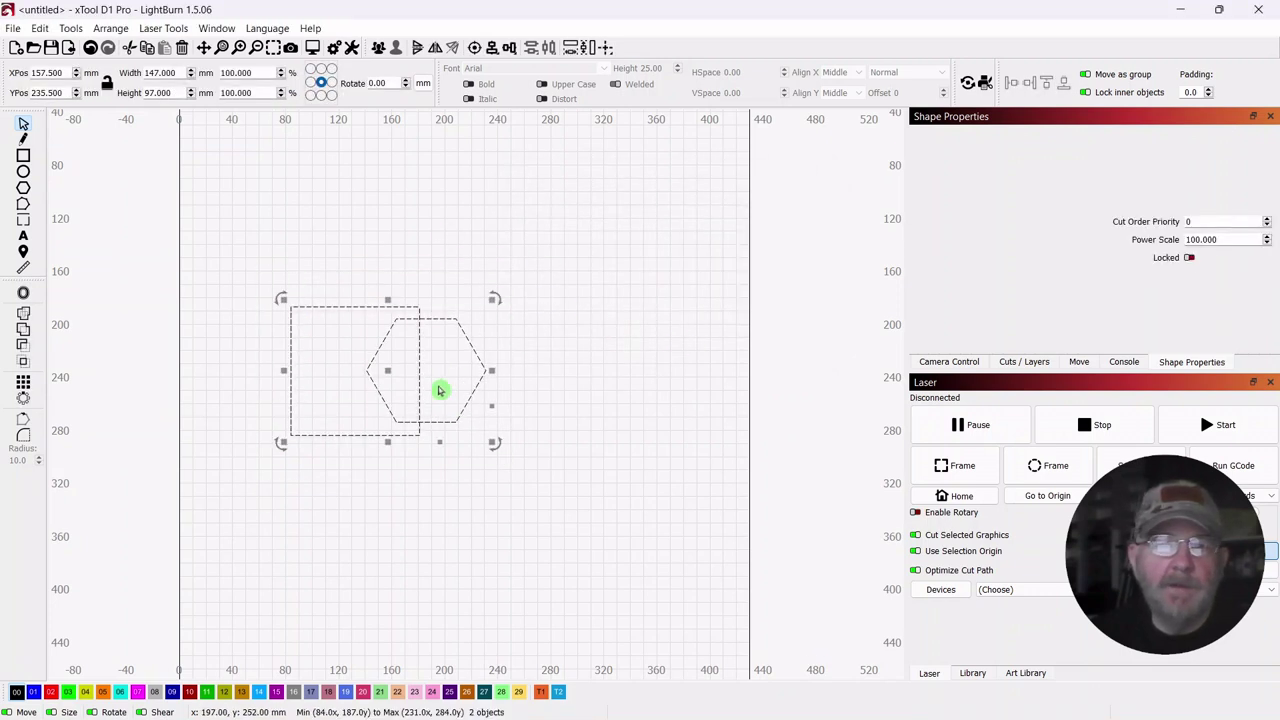
pyautogui.moveTo(390, 371); pyautogui.dragTo(400, 323)
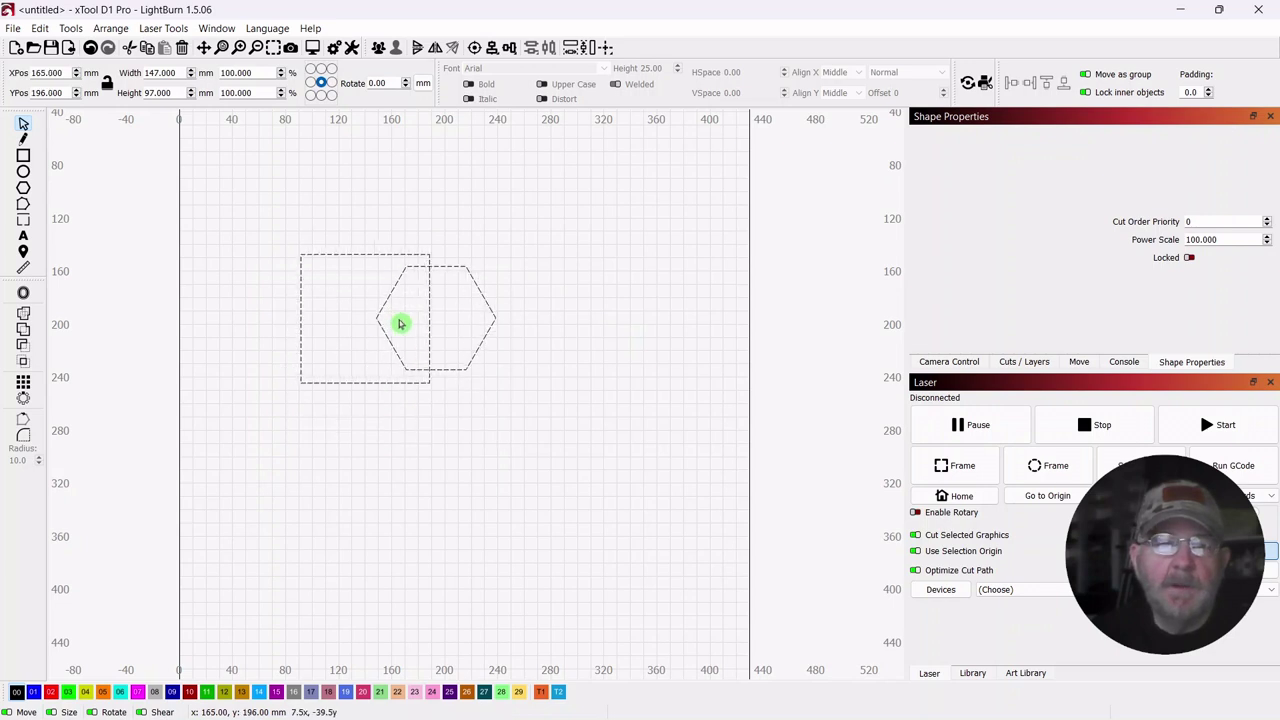
pyautogui.click(554, 214)
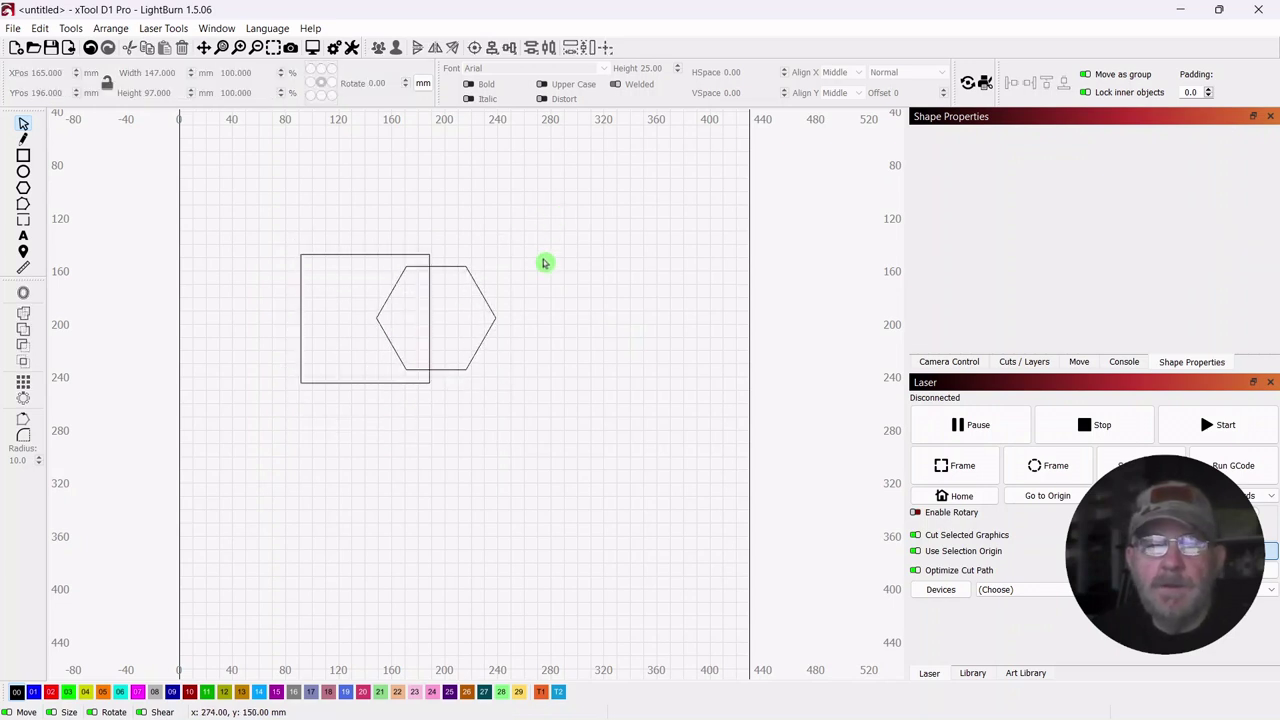
# Step: Drag a copy of the square to sit just right of the hexagon
pyautogui.scroll(3, 535, 292)
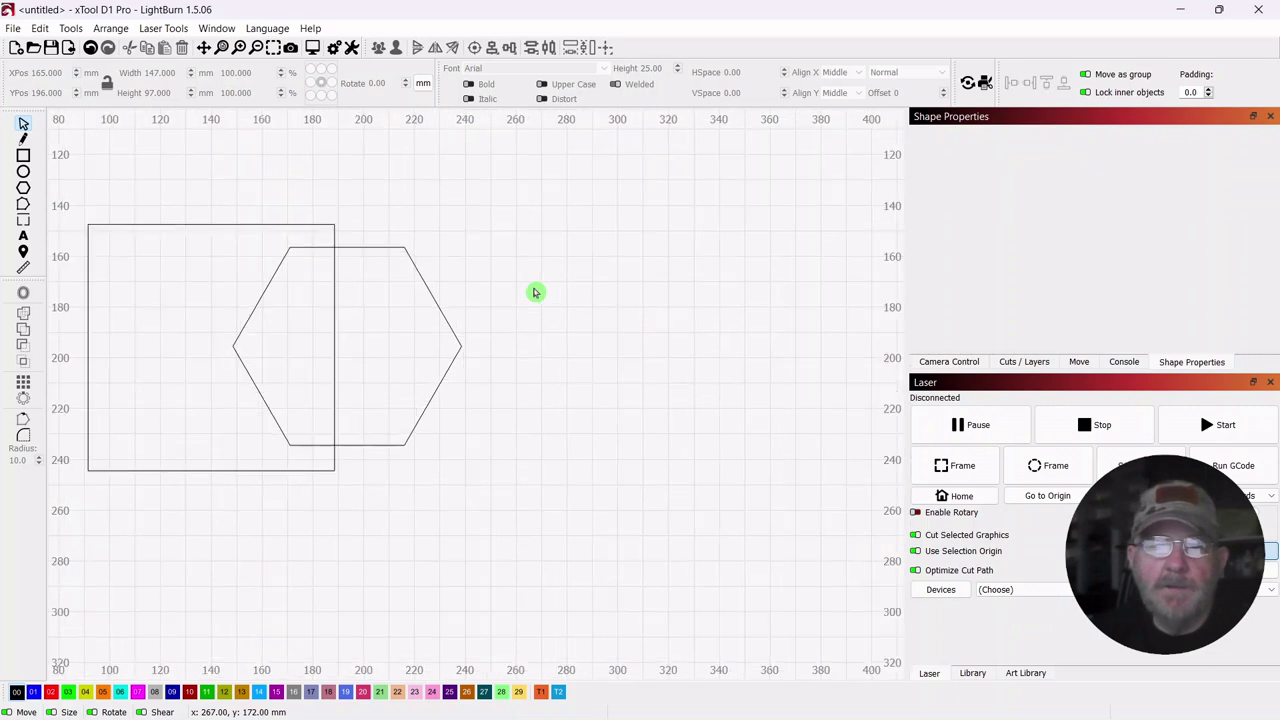
pyautogui.scroll(-3, 535, 292)
pyautogui.moveTo(519, 278)
pyautogui.mouseDown()
pyautogui.moveTo(594, 246)
pyautogui.moveTo(566, 280)
pyautogui.moveTo(513, 287)
pyautogui.mouseUp()
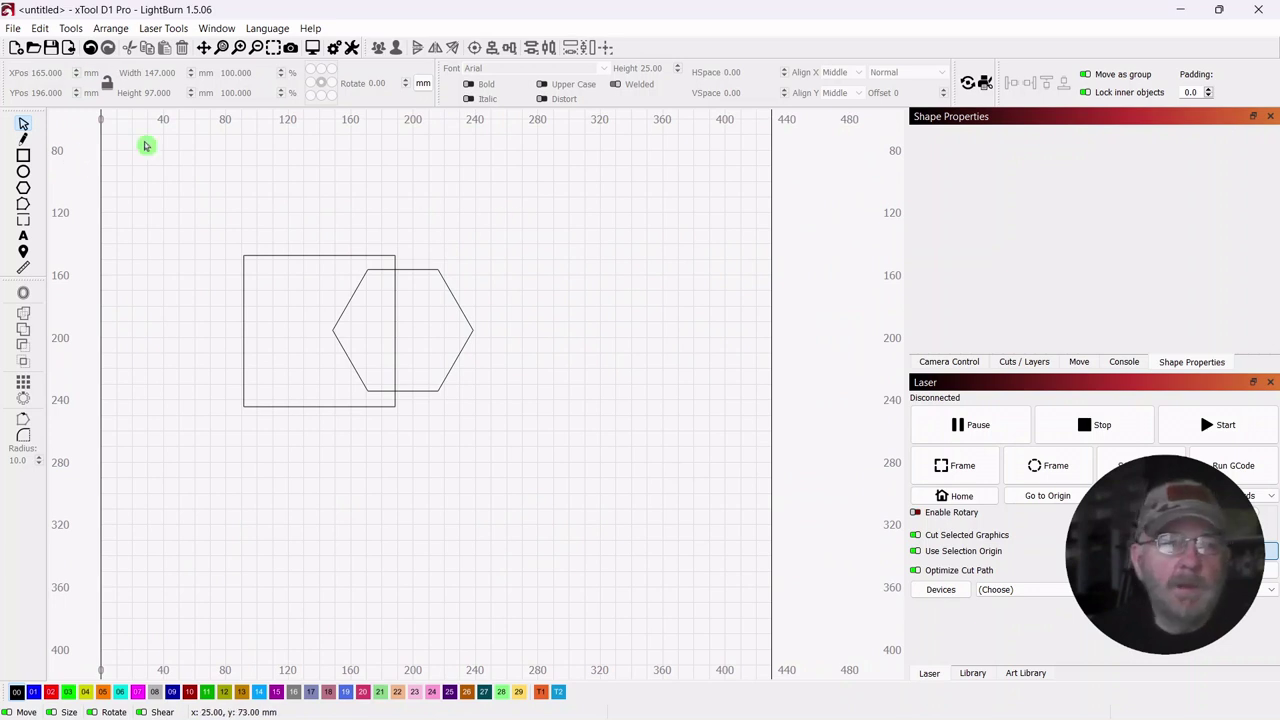
pyautogui.click(23, 171)
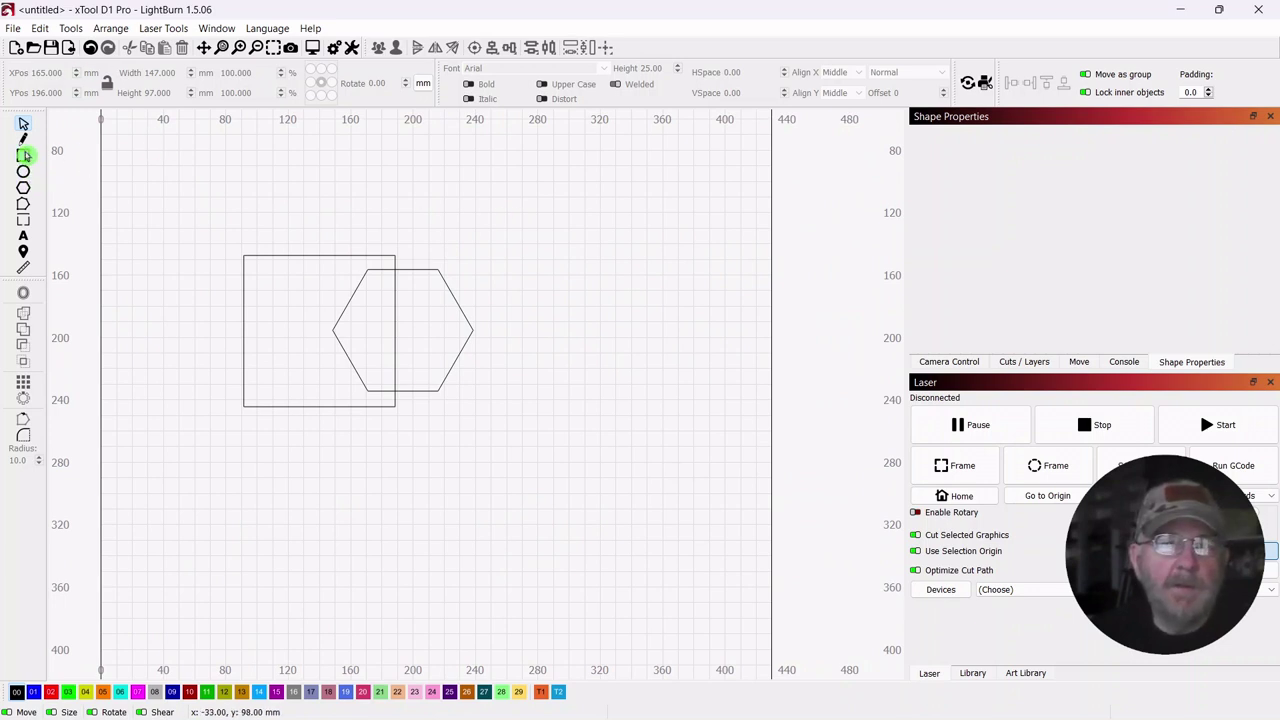
pyautogui.moveTo(291, 229); pyautogui.dragTo(214, 295)
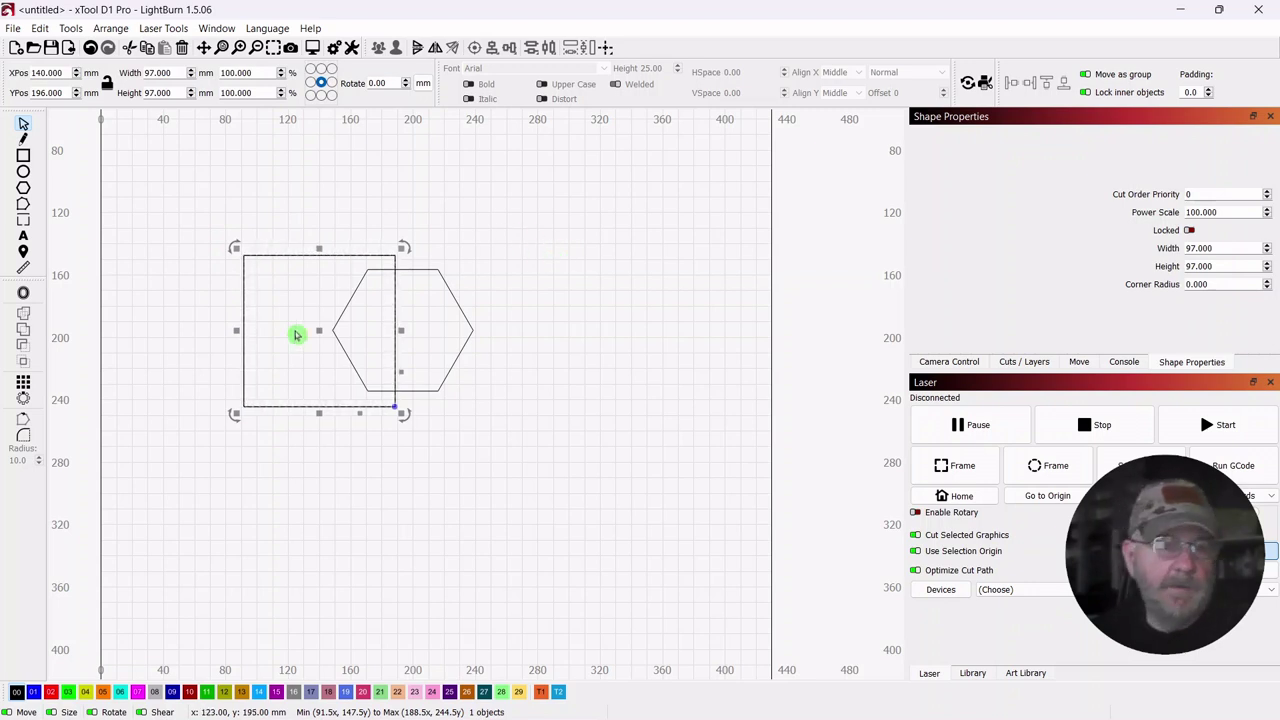
pyautogui.moveTo(319, 328); pyautogui.dragTo(490, 345)
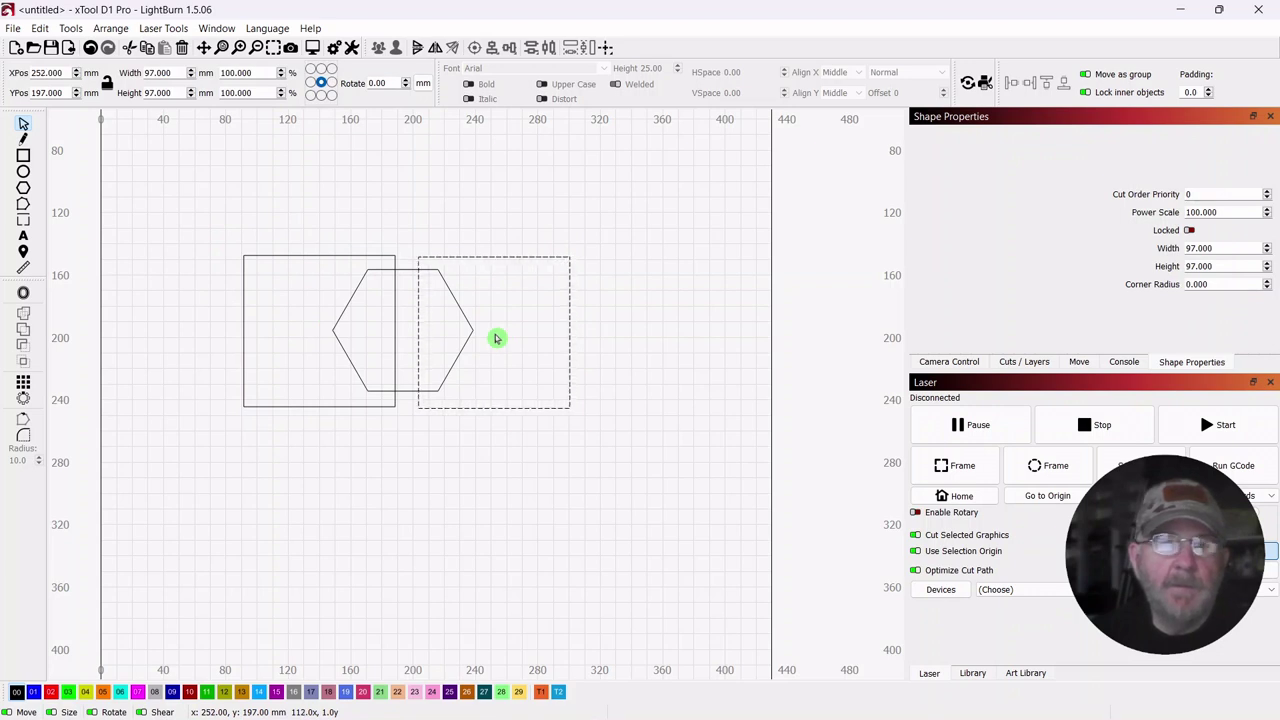
pyautogui.moveTo(497, 338); pyautogui.dragTo(497, 338)
pyautogui.click(524, 201)
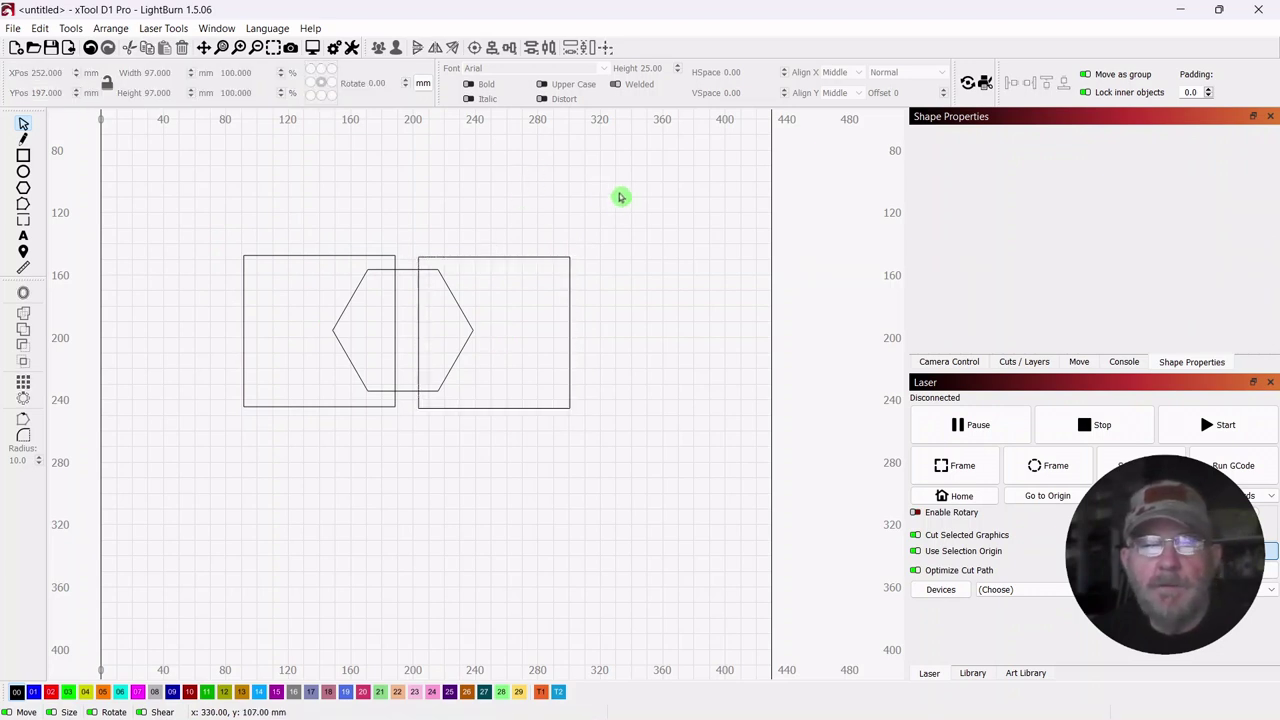
pyautogui.moveTo(628, 185); pyautogui.dragTo(178, 549)
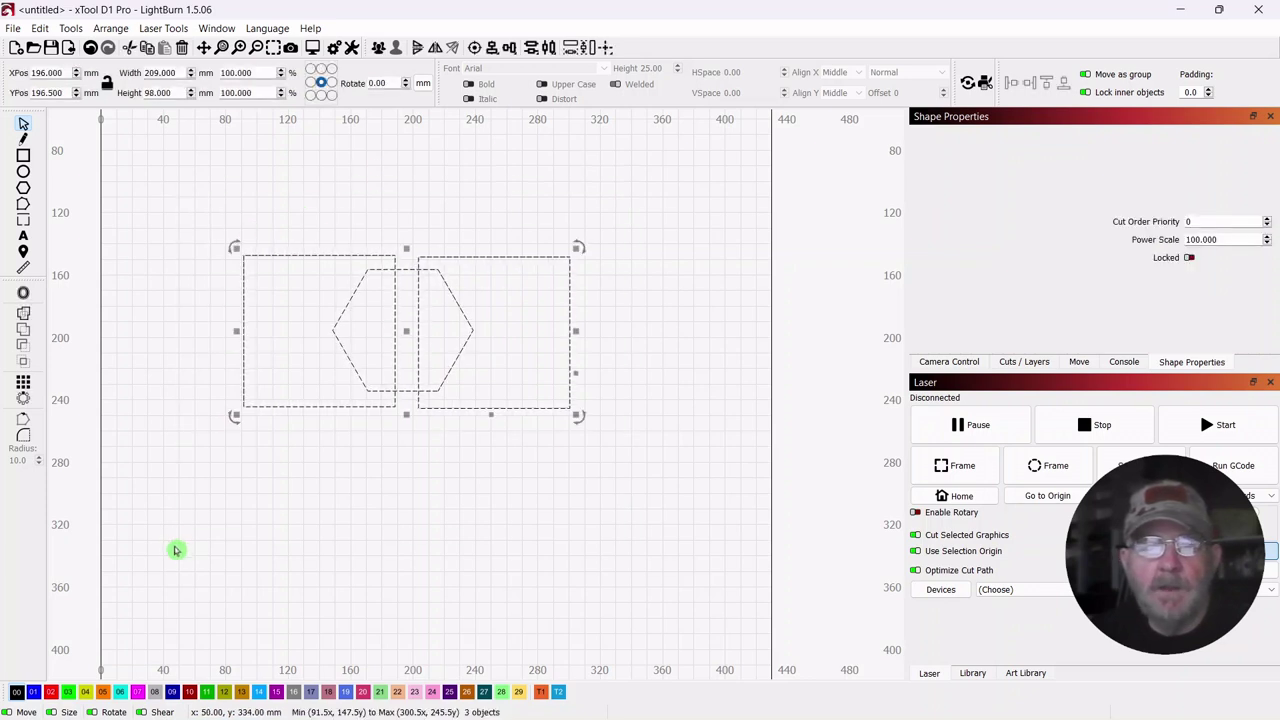
pyautogui.click(70, 28)
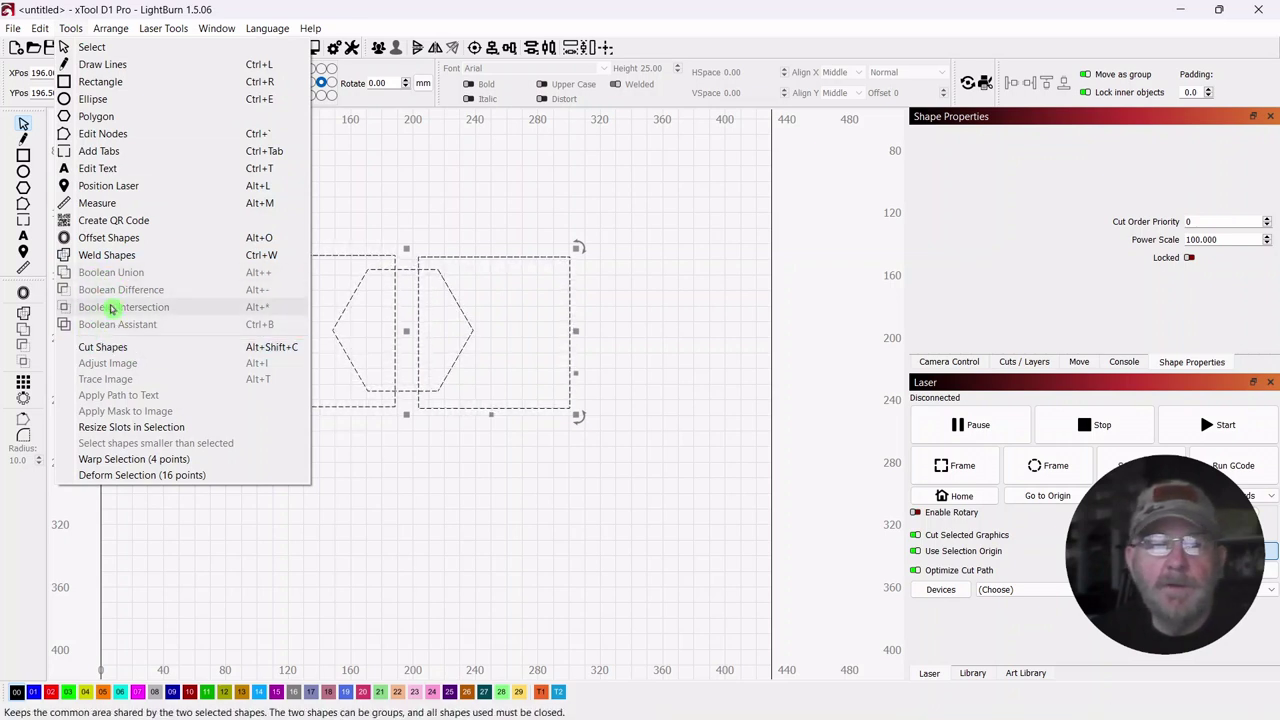
pyautogui.click(366, 145)
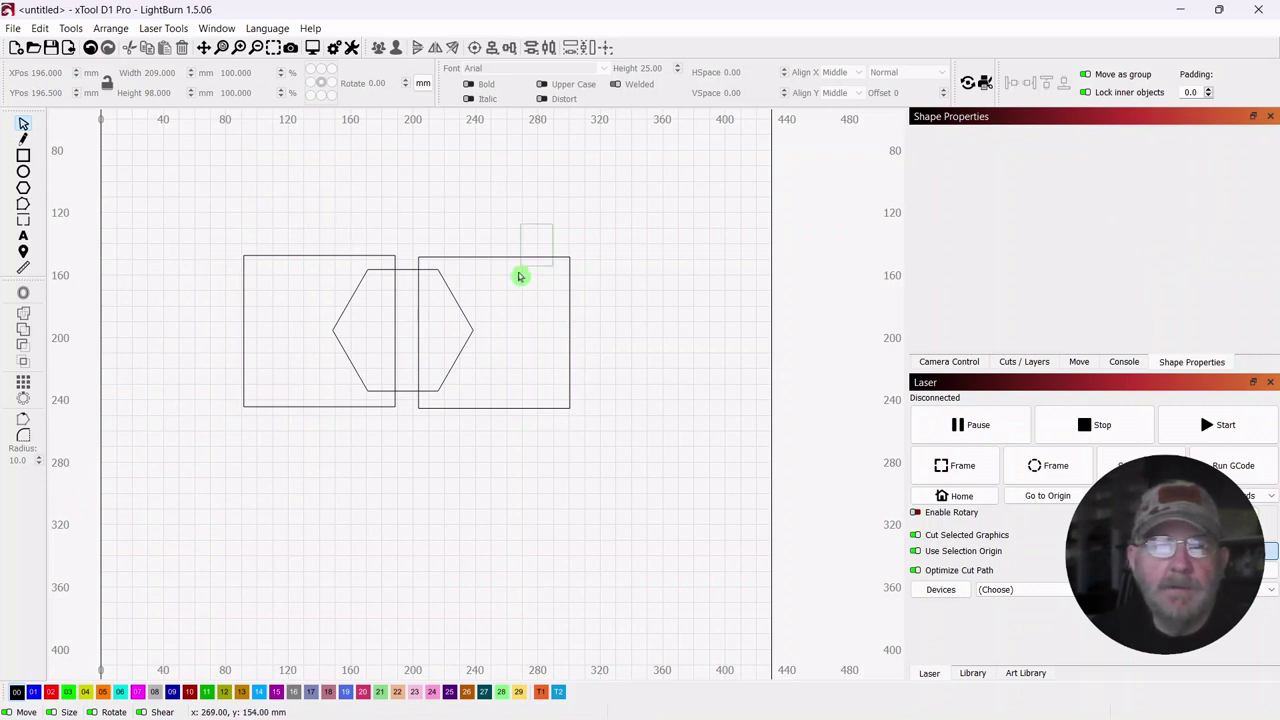
# Step: Nudge the right square slightly left
pyautogui.click(541, 371)
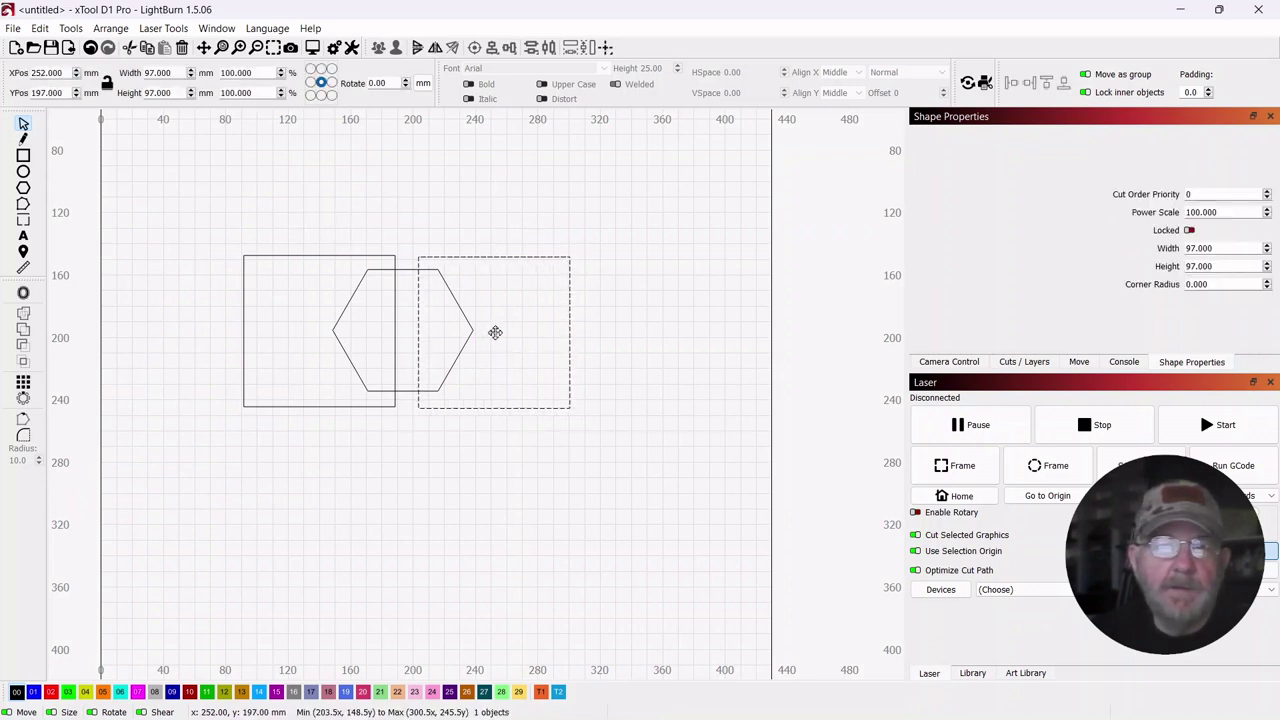
pyautogui.moveTo(495, 332); pyautogui.dragTo(493, 334)
pyautogui.click(389, 166)
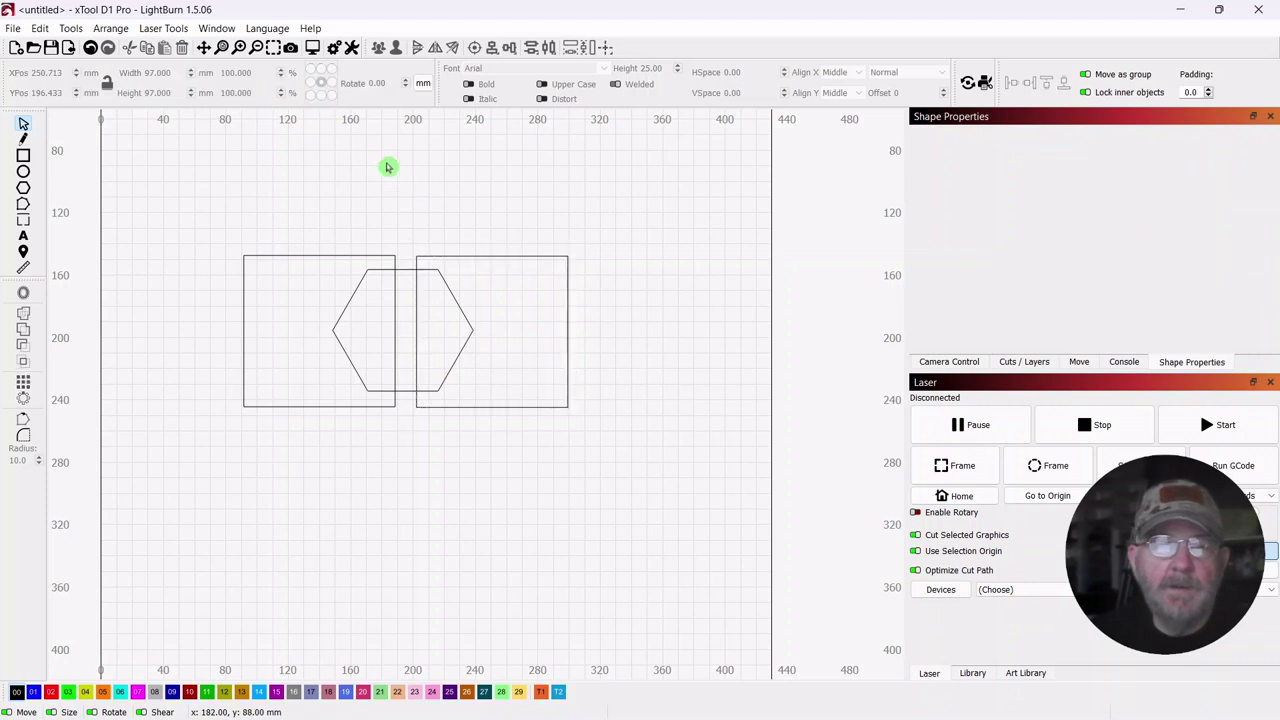
pyautogui.moveTo(541, 209); pyautogui.dragTo(444, 289)
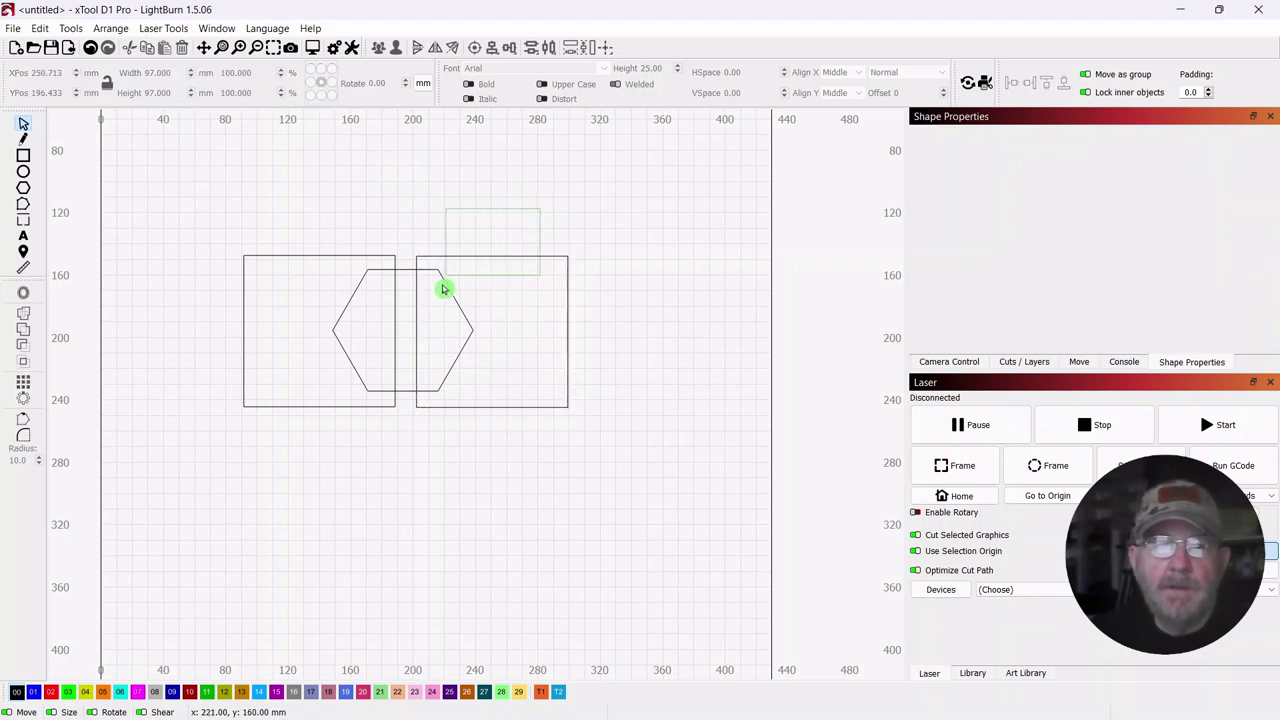
pyautogui.moveTo(438, 367); pyautogui.dragTo(445, 362)
pyautogui.click(543, 206)
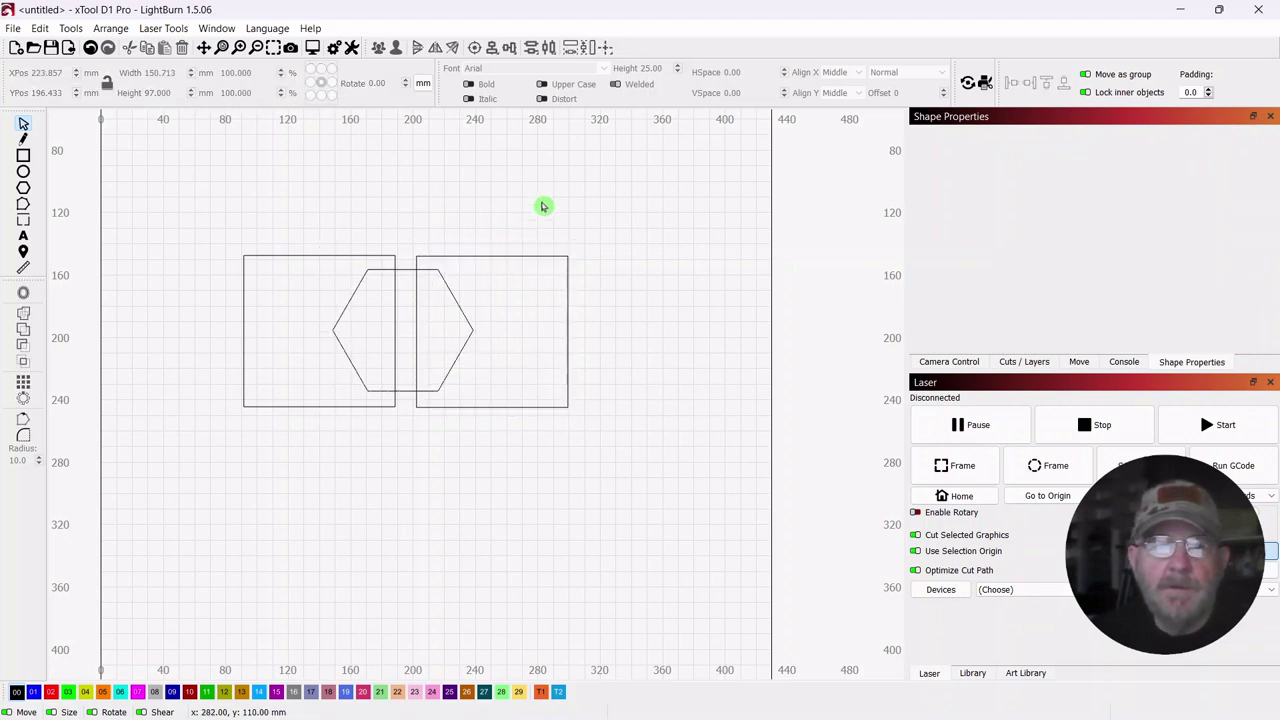
# Step: Select both 97 mm squares and group them into one object
pyautogui.moveTo(512, 294); pyautogui.dragTo(508, 290)
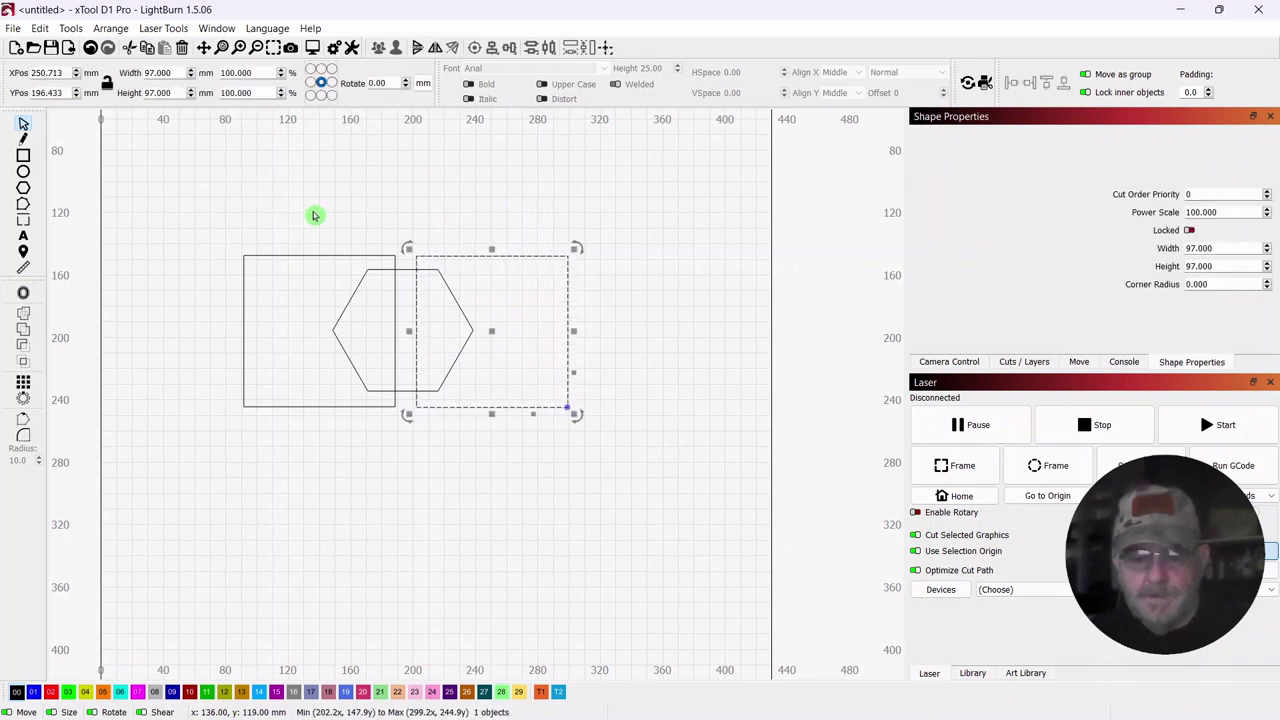
pyautogui.moveTo(268, 282); pyautogui.dragTo(270, 280)
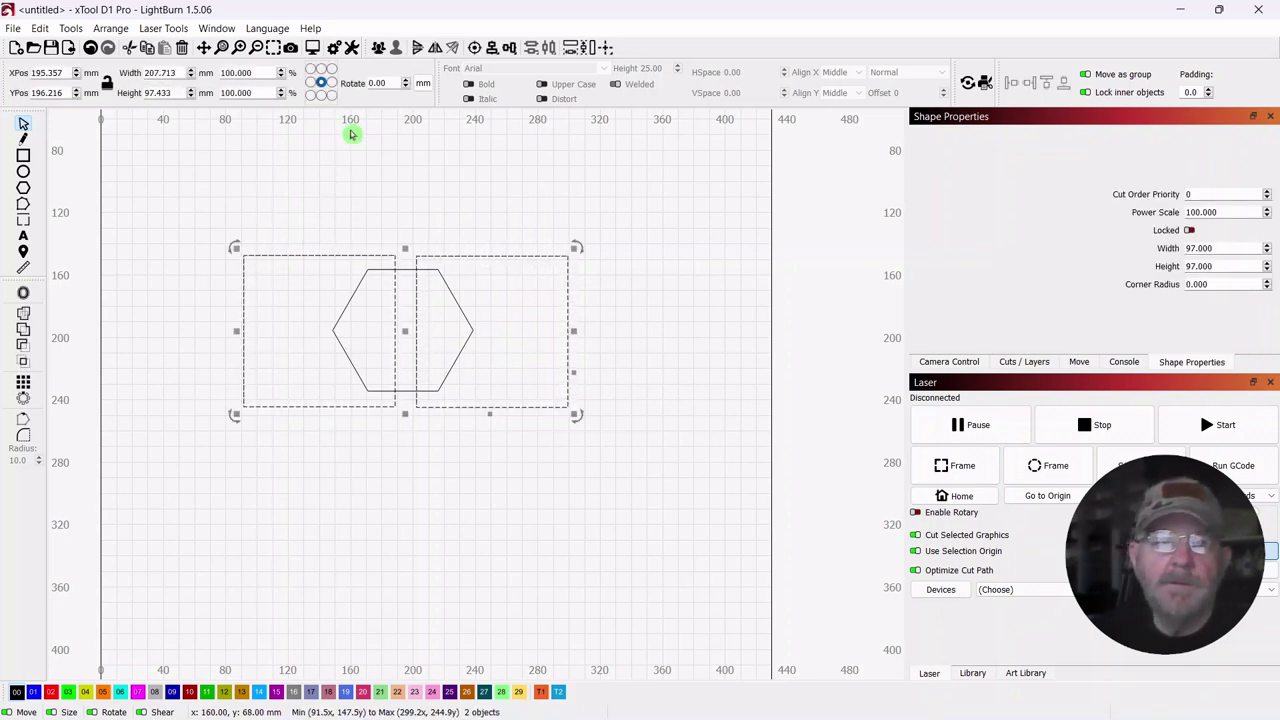
pyautogui.click(378, 50)
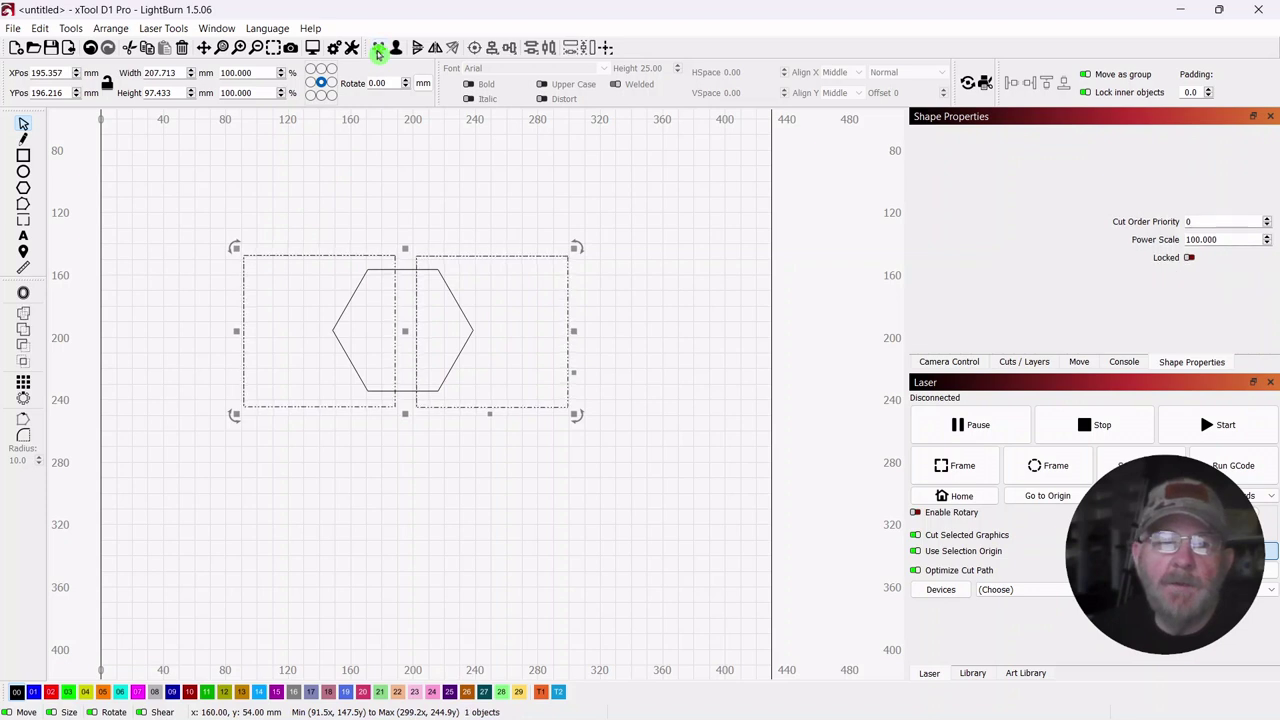
pyautogui.rightClick(406, 334)
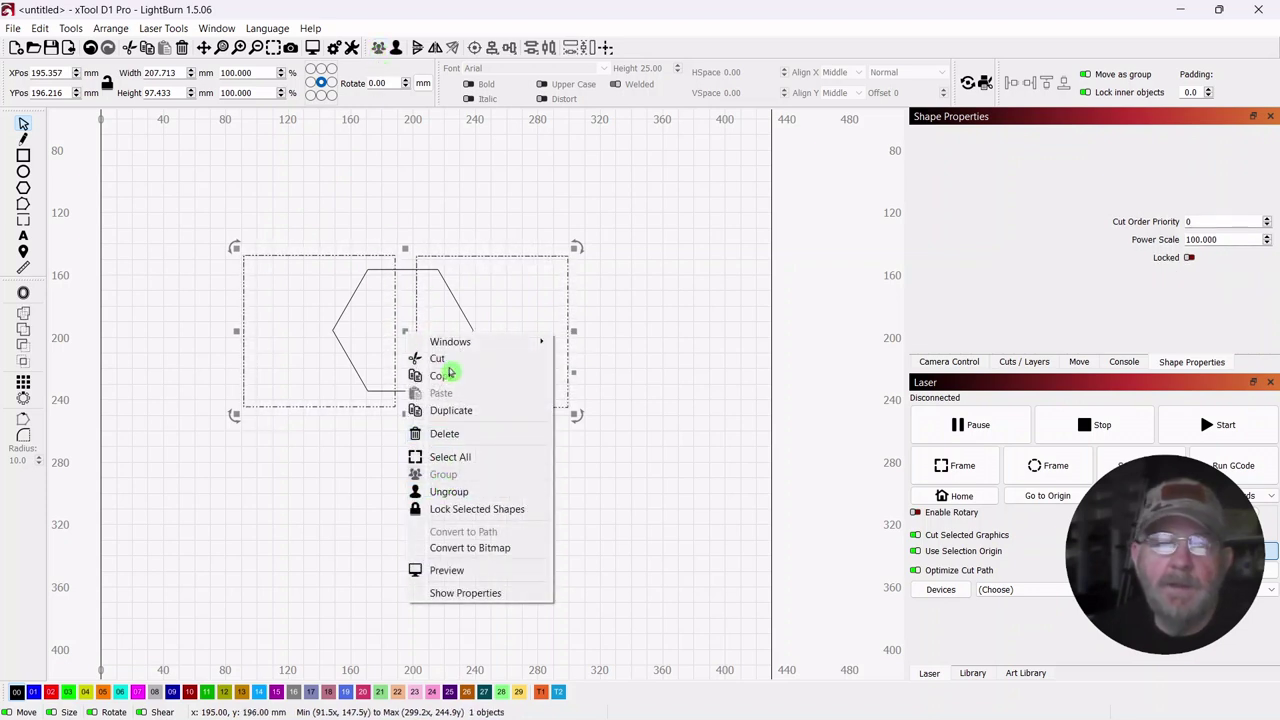
pyautogui.click(363, 196)
pyautogui.moveTo(565, 278); pyautogui.dragTo(565, 280)
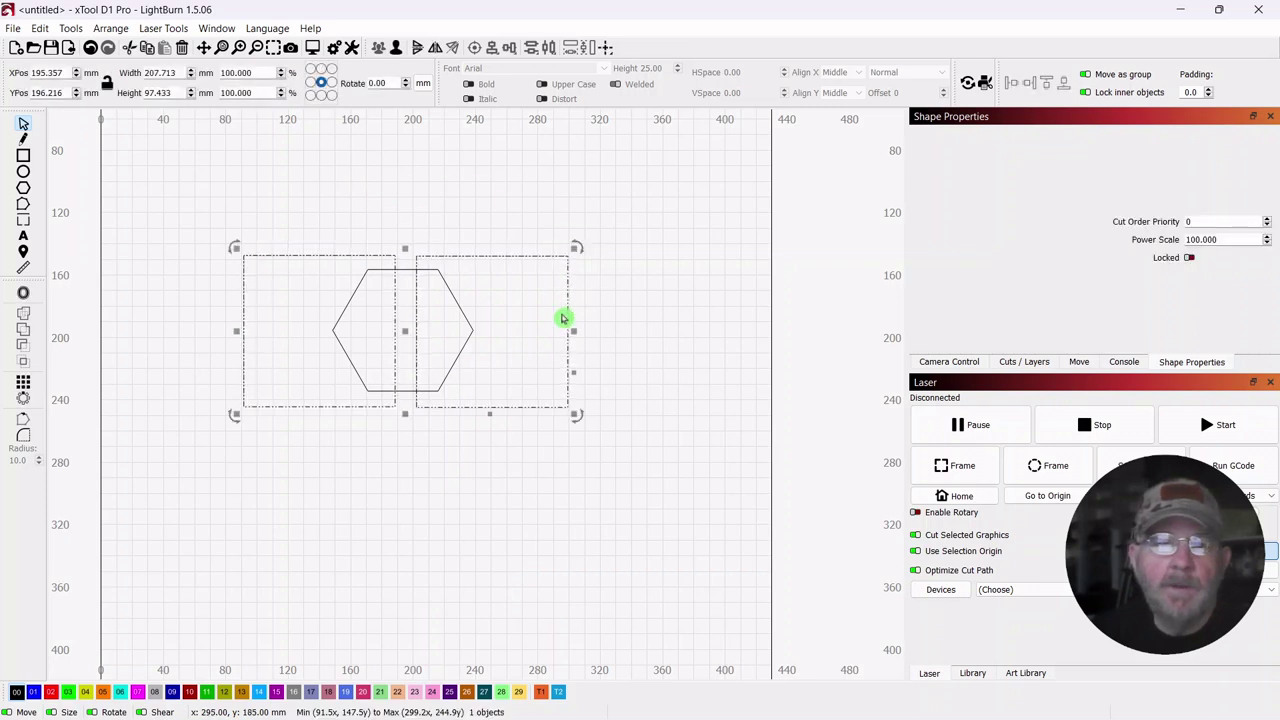
pyautogui.click(412, 215)
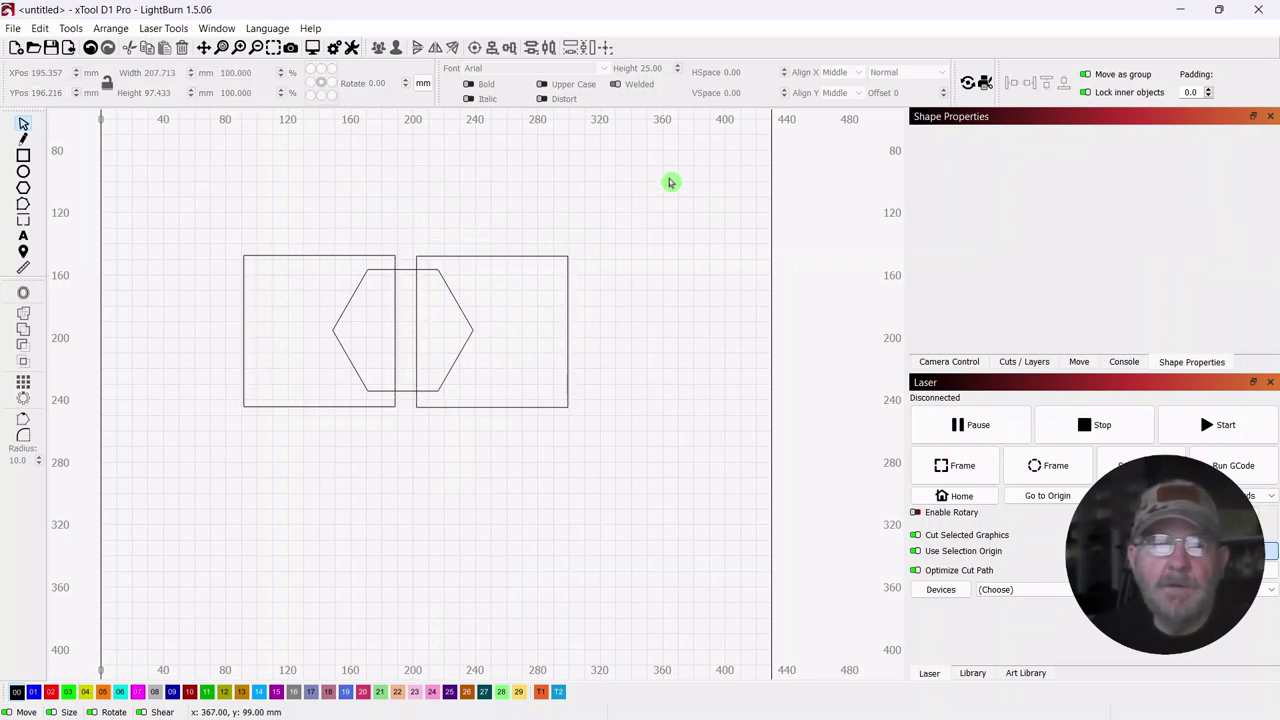
pyautogui.moveTo(636, 158); pyautogui.dragTo(230, 532)
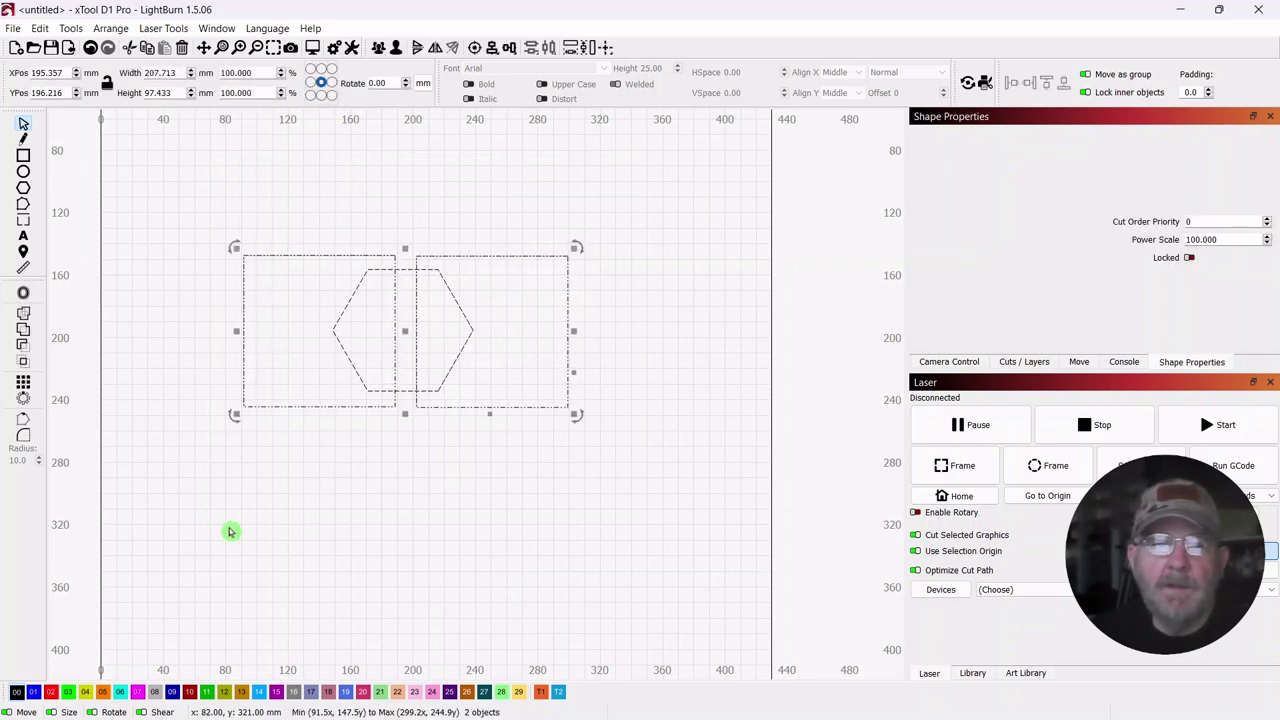
pyautogui.click(70, 29)
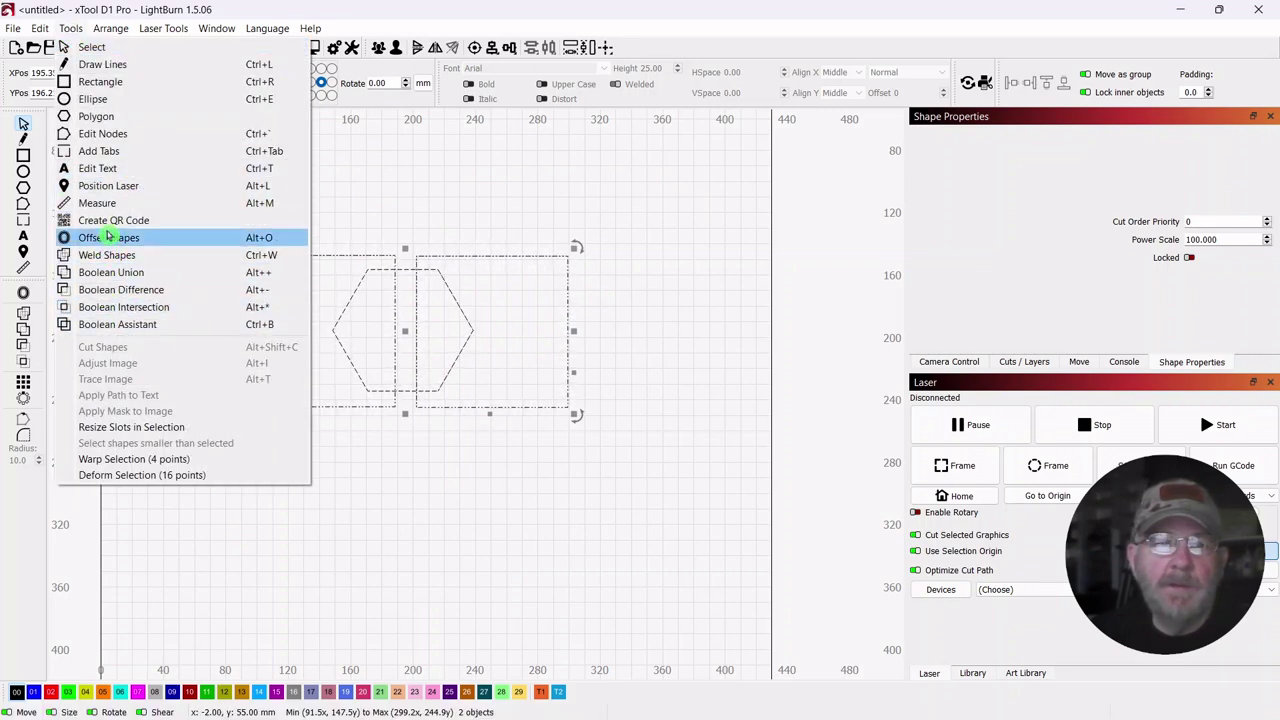
pyautogui.click(95, 324)
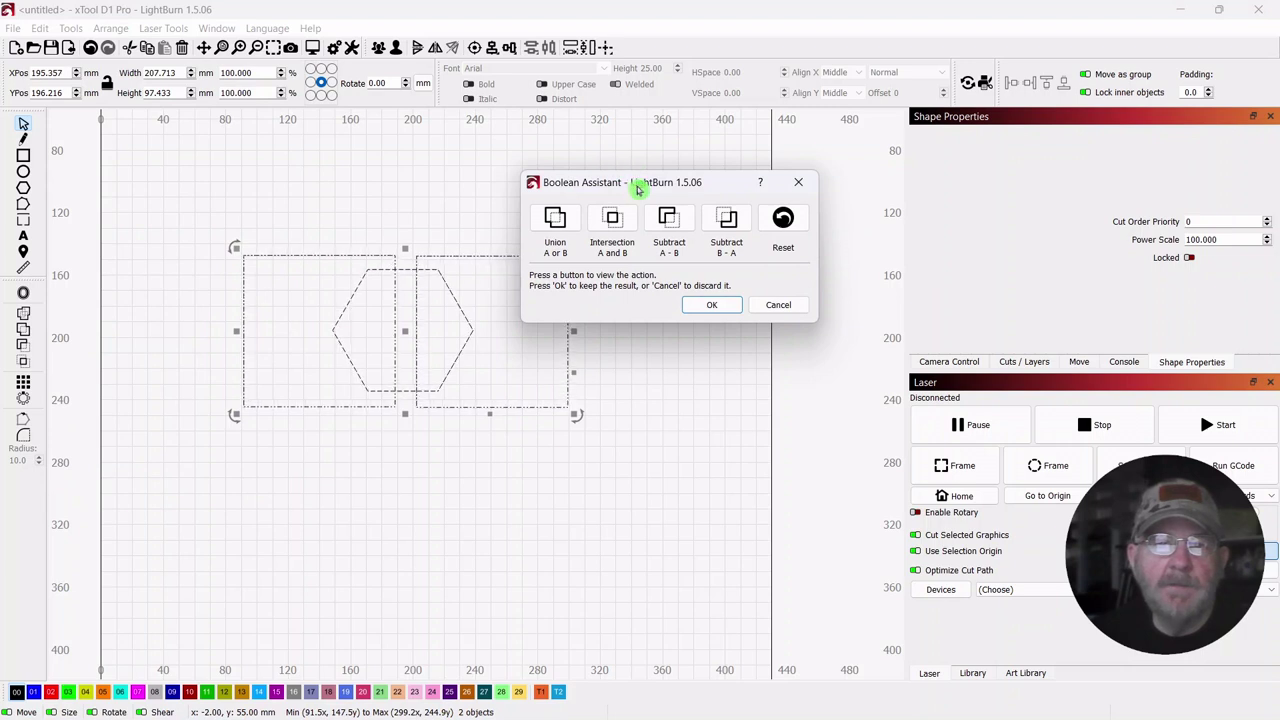
pyautogui.moveTo(639, 185); pyautogui.dragTo(683, 139)
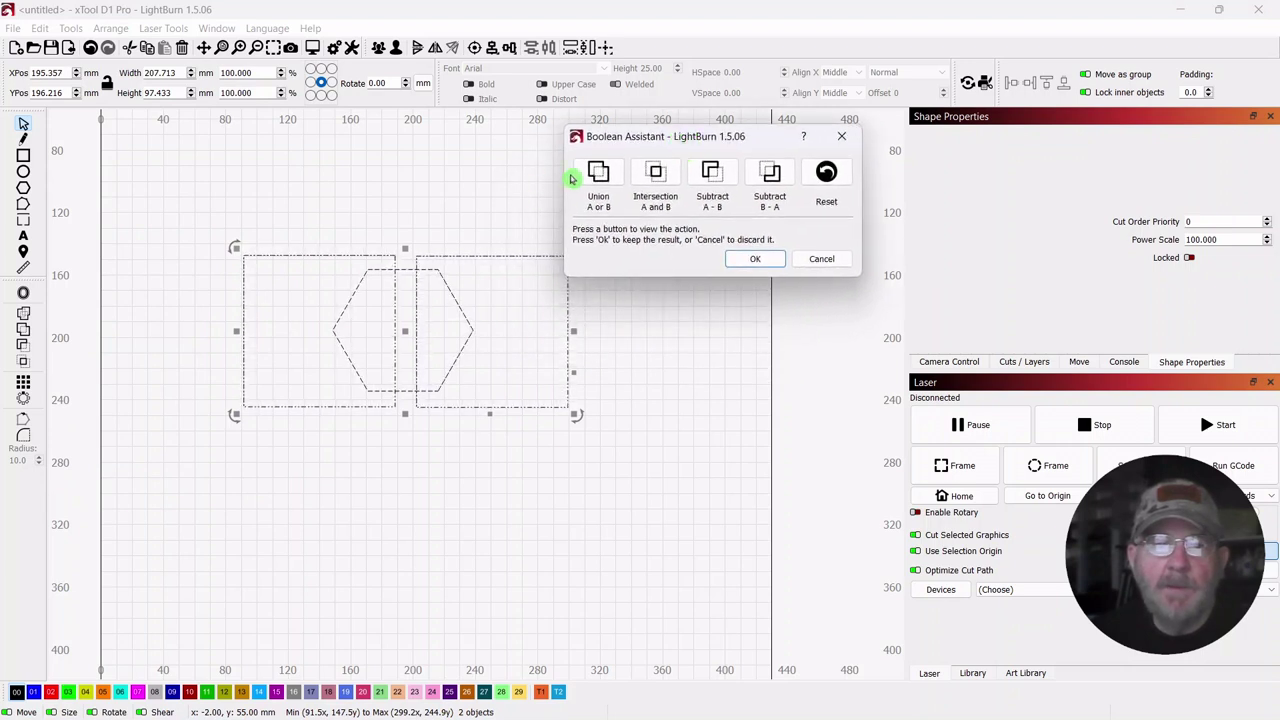
pyautogui.click(597, 175)
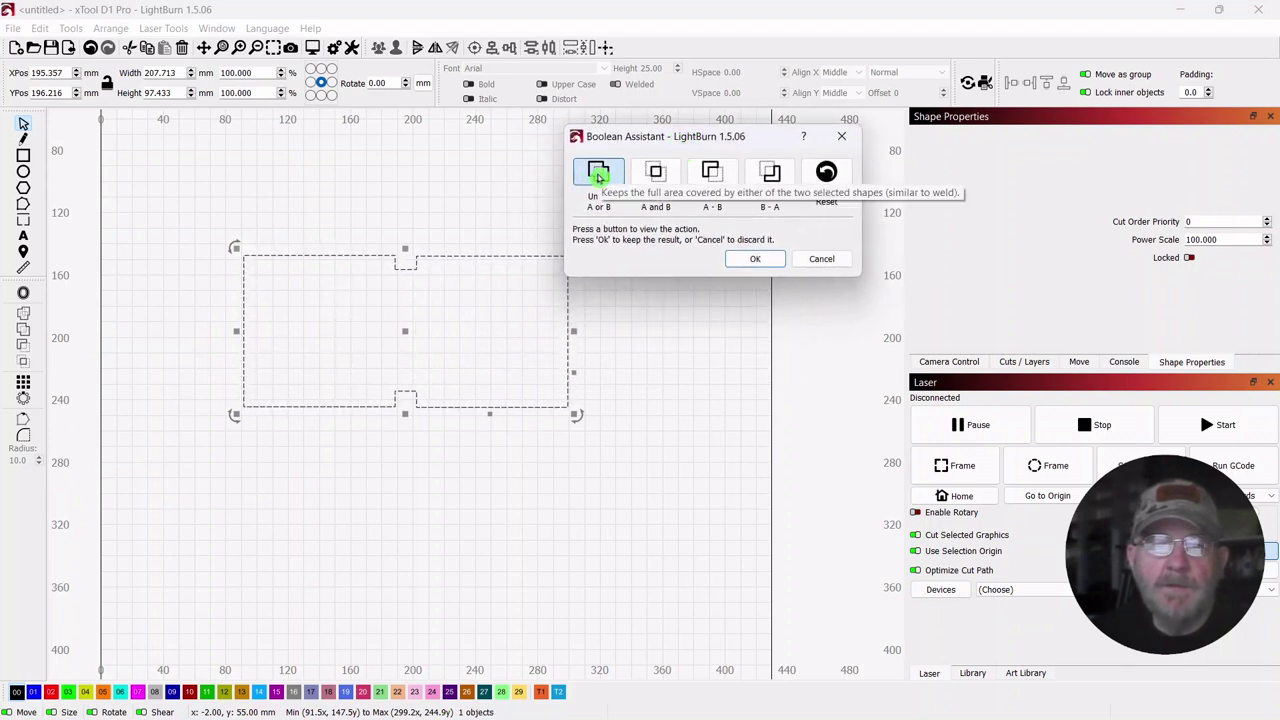
pyautogui.click(654, 175)
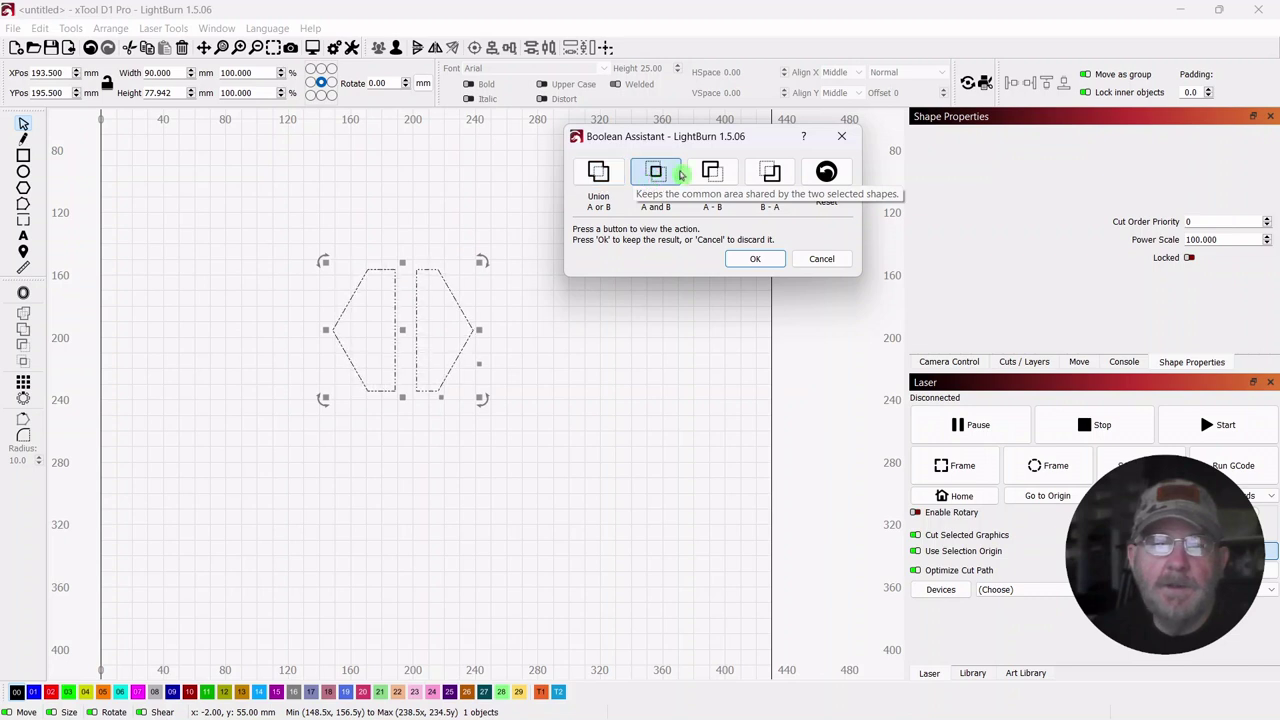
pyautogui.click(709, 174)
pyautogui.click(770, 174)
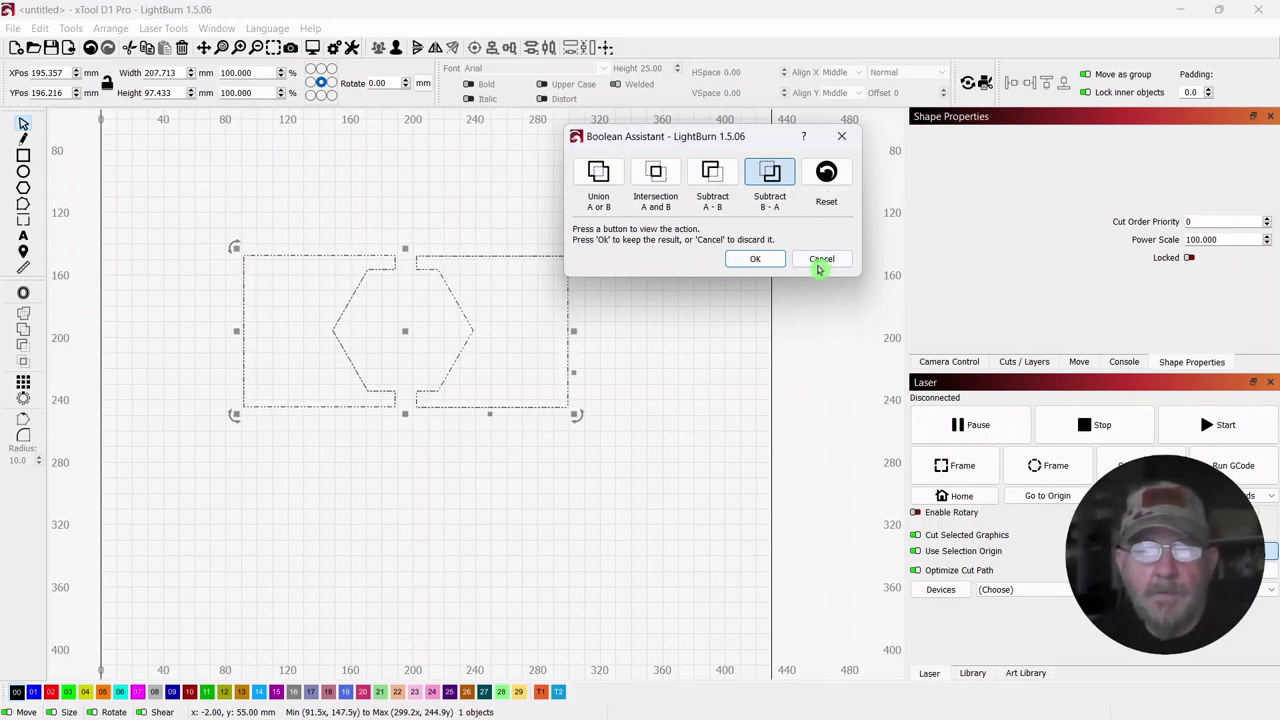
pyautogui.click(820, 262)
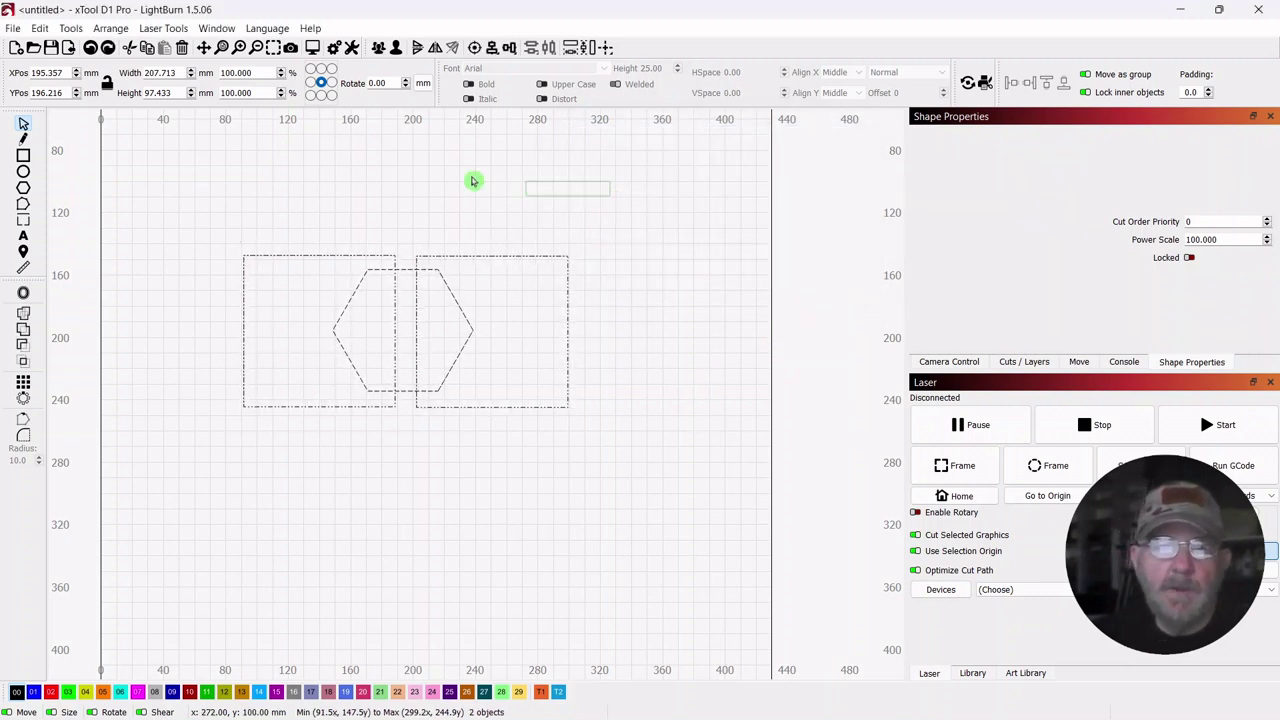
# Step: Move the squares group and hexagon up and to the left
pyautogui.moveTo(609, 194); pyautogui.dragTo(241, 425)
pyautogui.moveTo(406, 334); pyautogui.dragTo(334, 290)
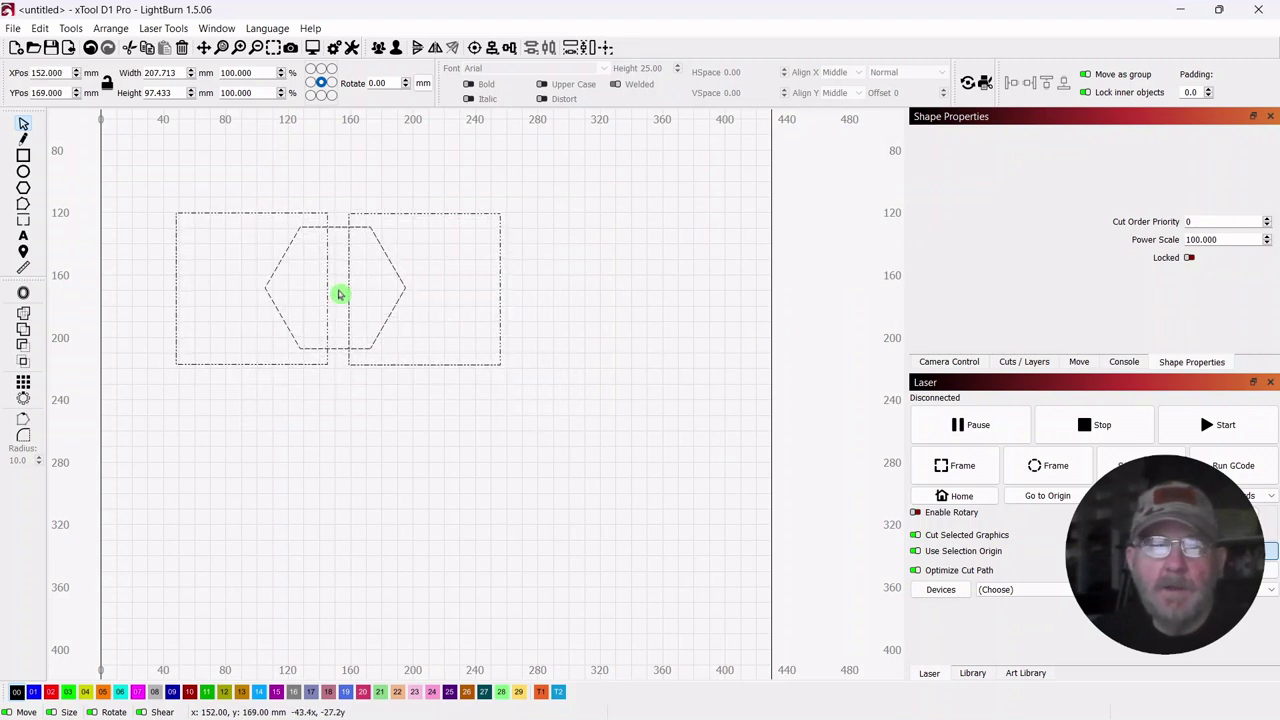
pyautogui.click(566, 310)
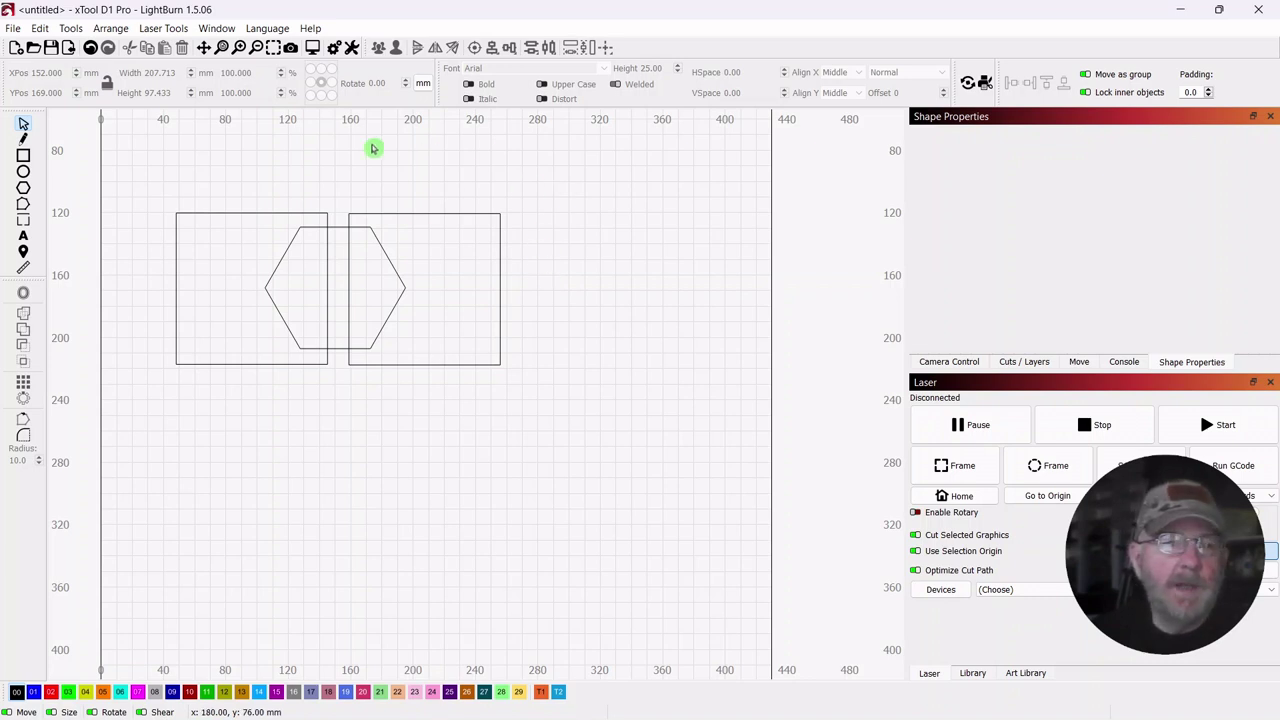
# Step: Draw a 70 mm circle and move it onto the hexagon's lower edge
pyautogui.click(24, 174)
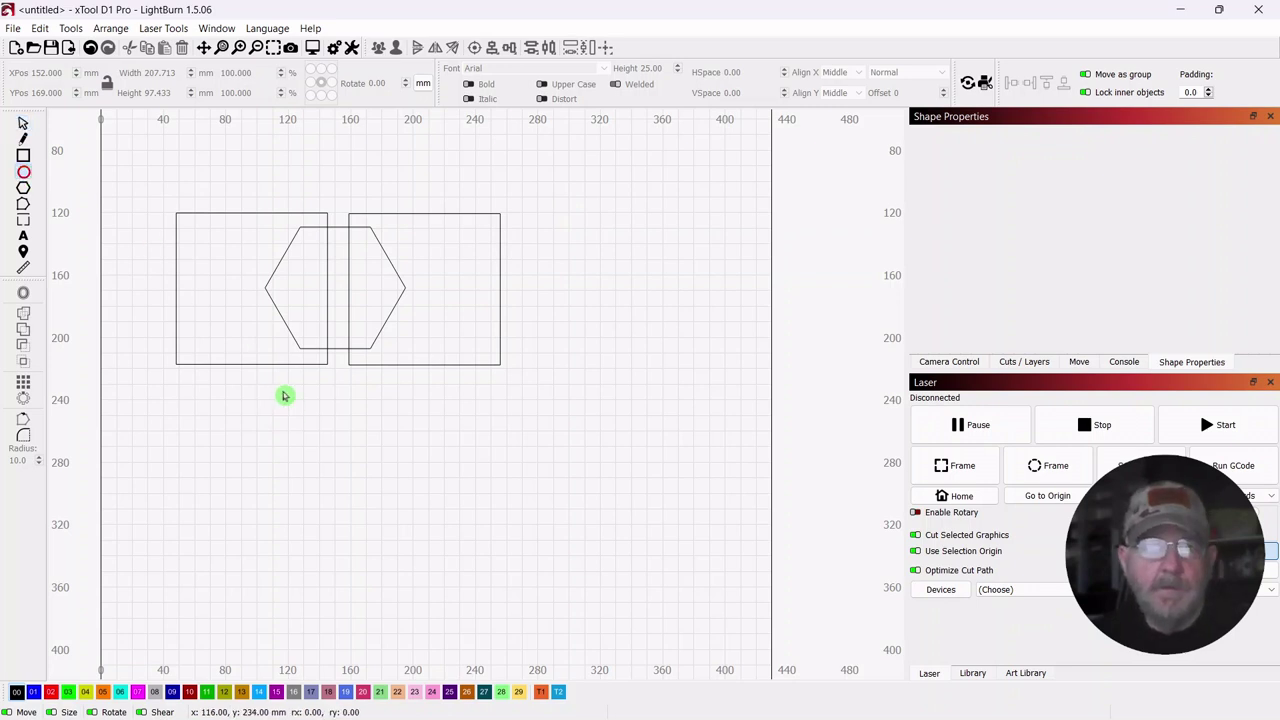
pyautogui.moveTo(281, 391); pyautogui.dragTo(391, 466)
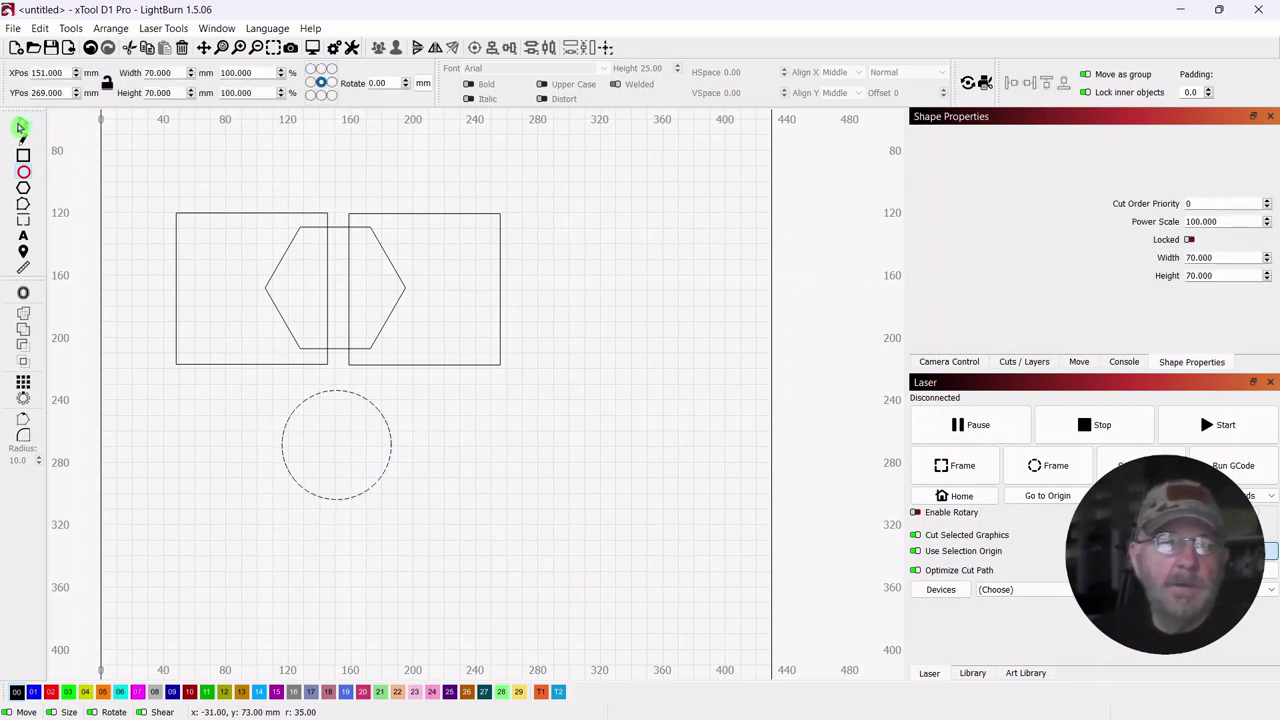
pyautogui.click(23, 124)
pyautogui.click(311, 437)
pyautogui.click(336, 458)
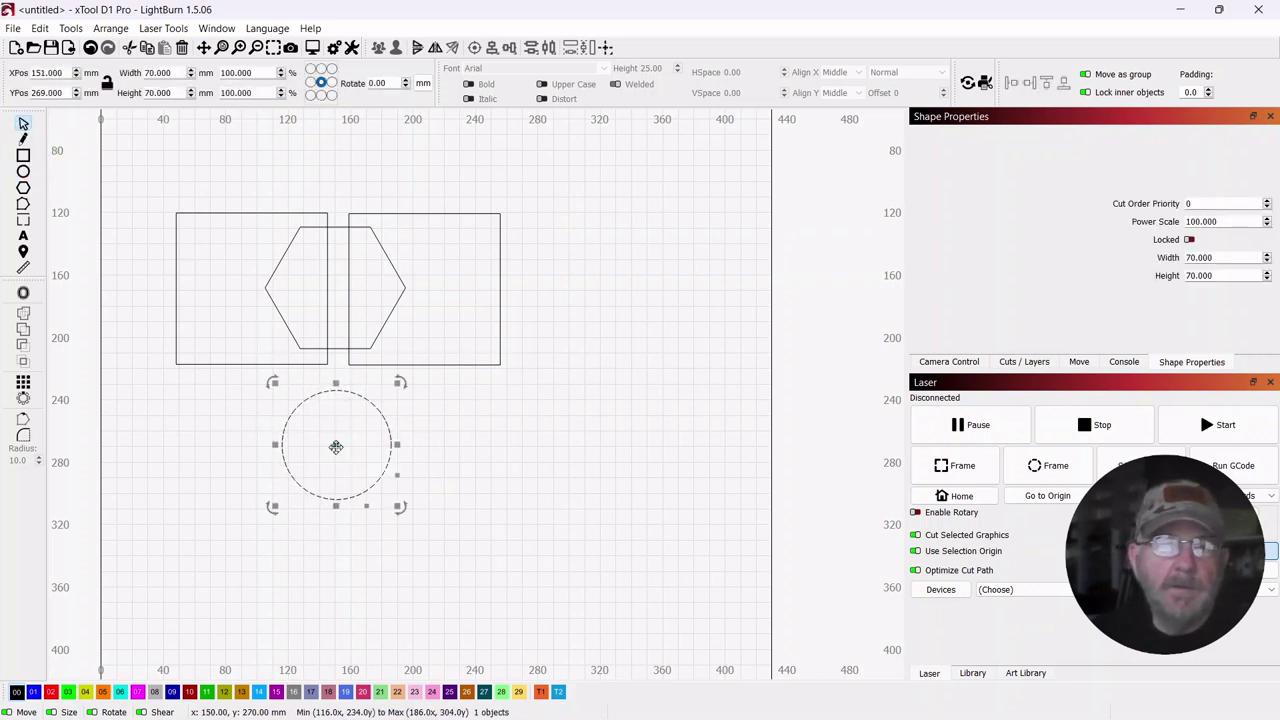
pyautogui.moveTo(334, 449); pyautogui.dragTo(337, 356)
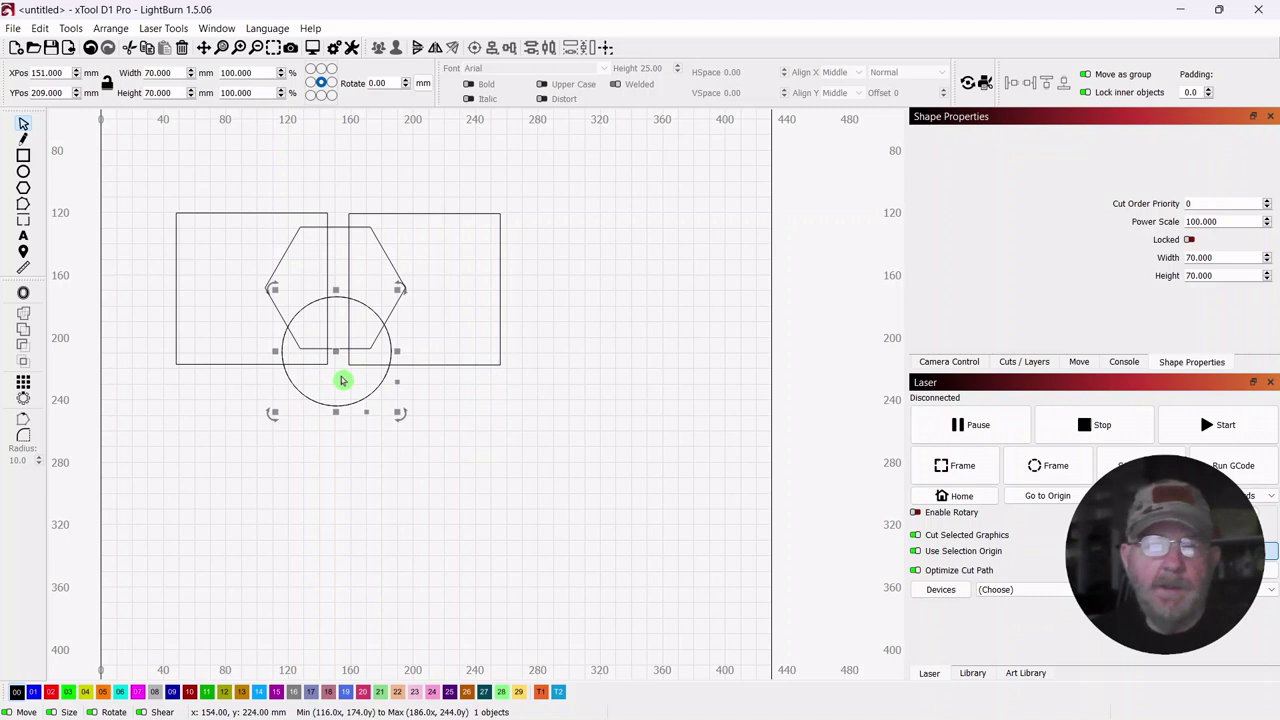
# Step: Place a copy of the circle over the hexagon's top edge, then select the squares
pyautogui.moveTo(335, 350); pyautogui.dragTo(334, 223)
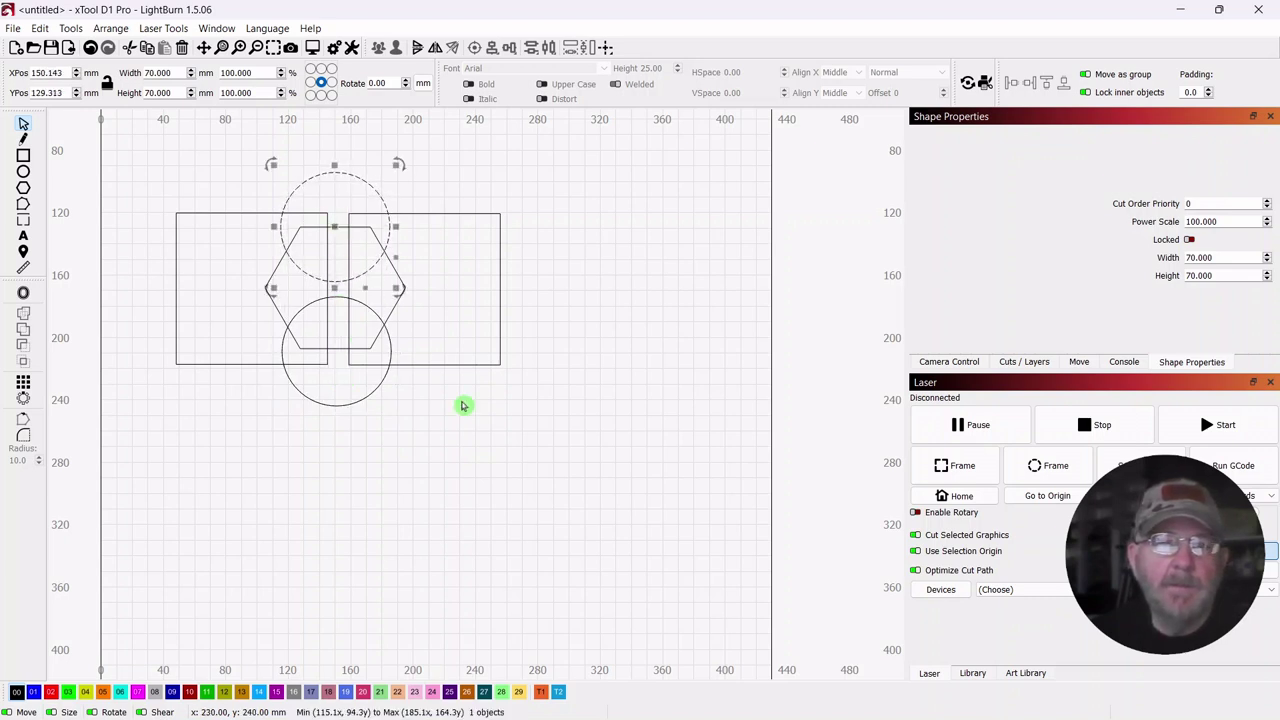
pyautogui.click(528, 303)
pyautogui.moveTo(510, 198); pyautogui.dragTo(486, 251)
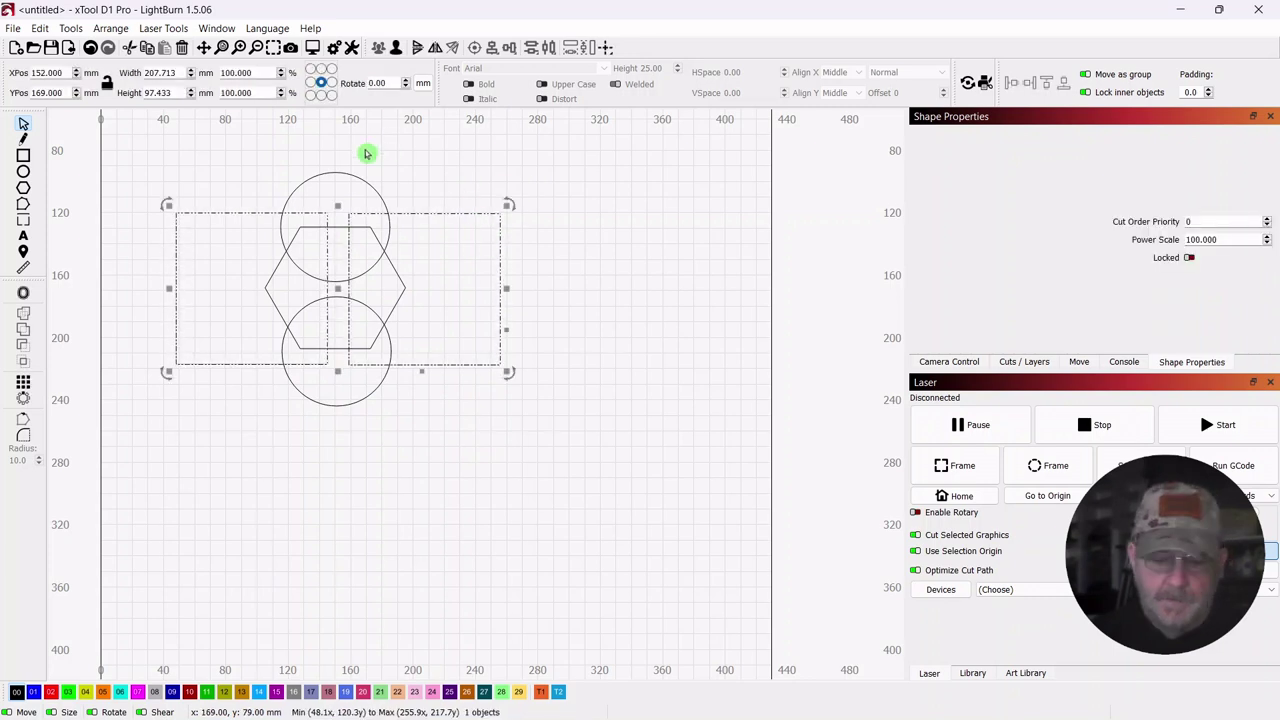
# Step: Group the two squares with the upper circle
pyautogui.keyDown('shift'); pyautogui.click(340, 174); pyautogui.keyUp('shift')
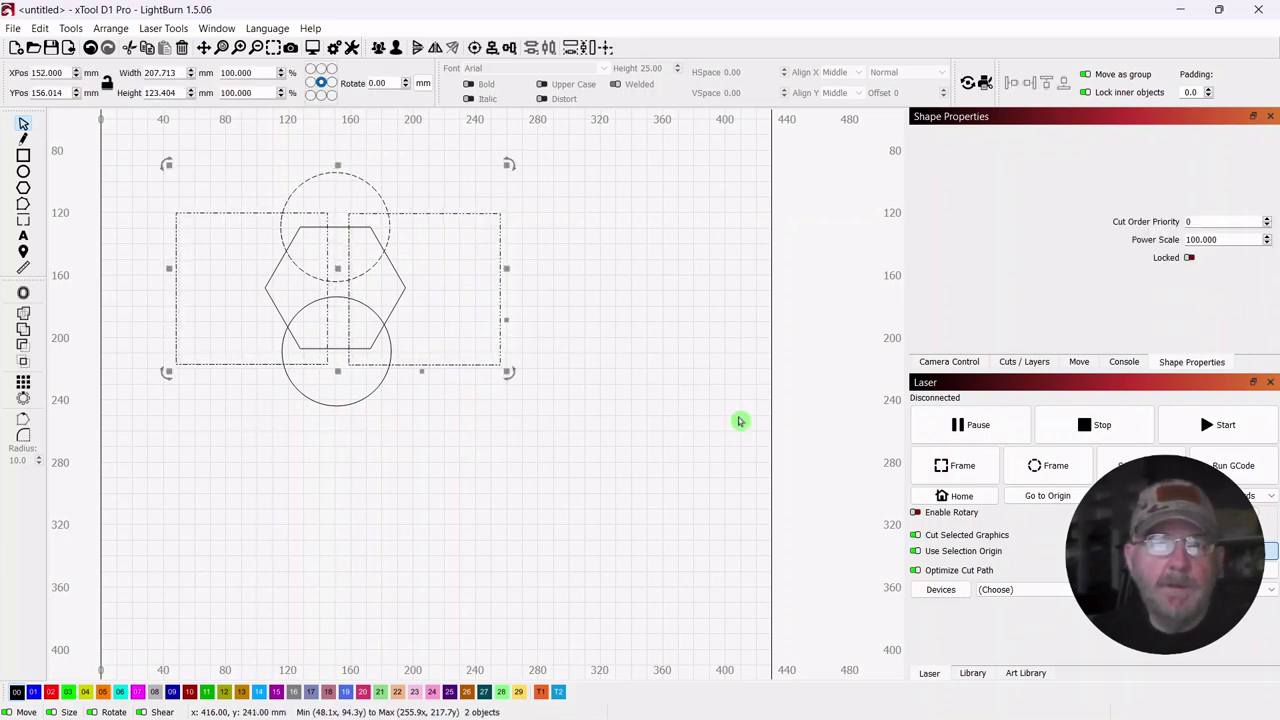
pyautogui.click(378, 47)
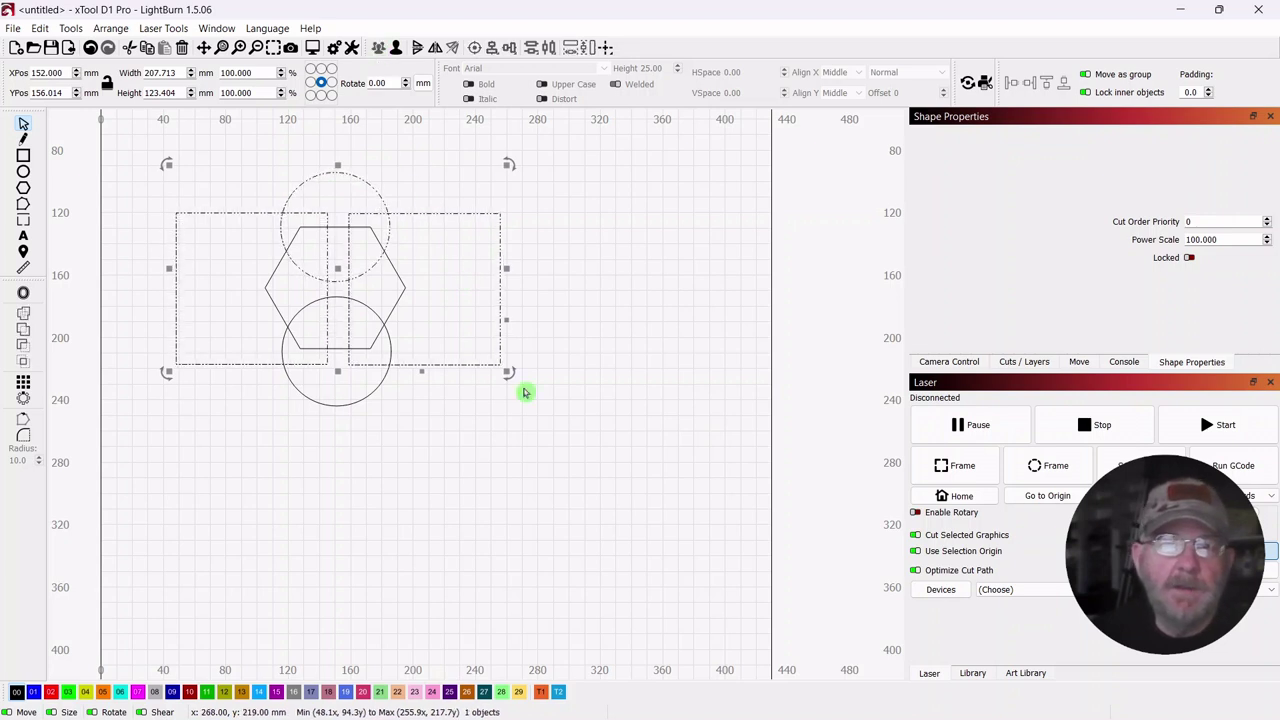
pyautogui.click(486, 459)
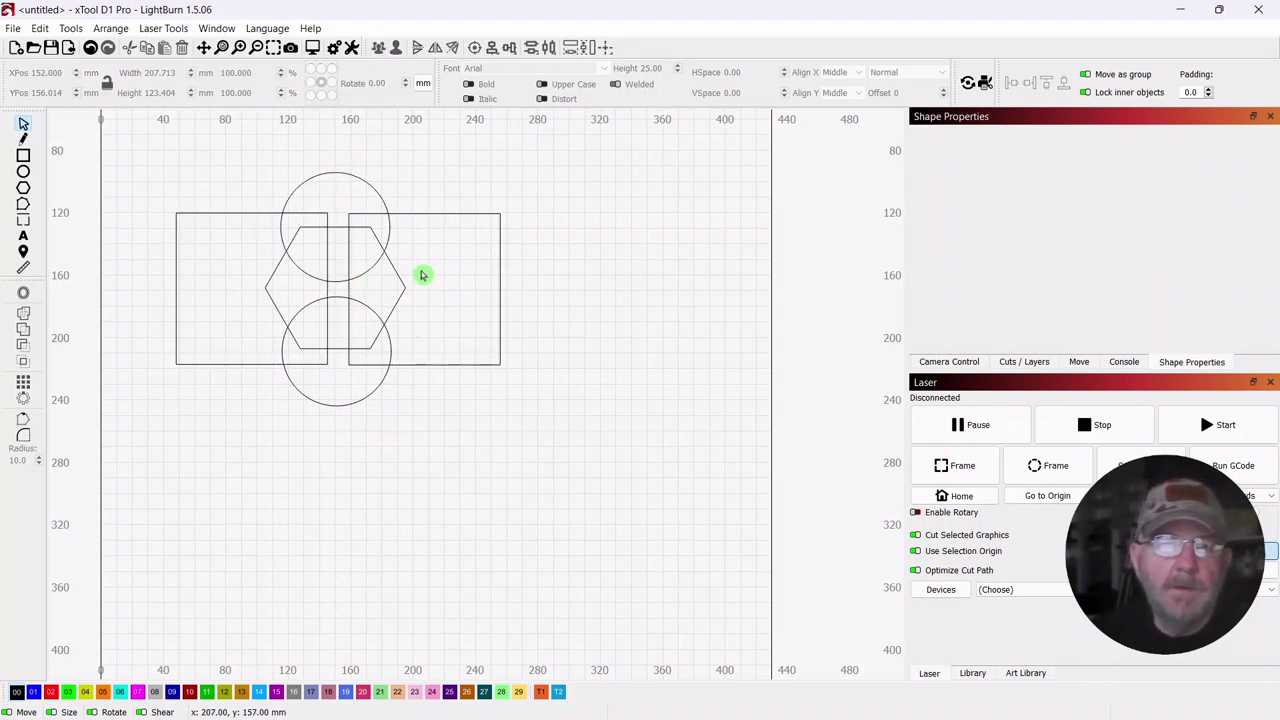
# Step: Group the hexagon with the lower circle and check both groups
pyautogui.click(342, 228)
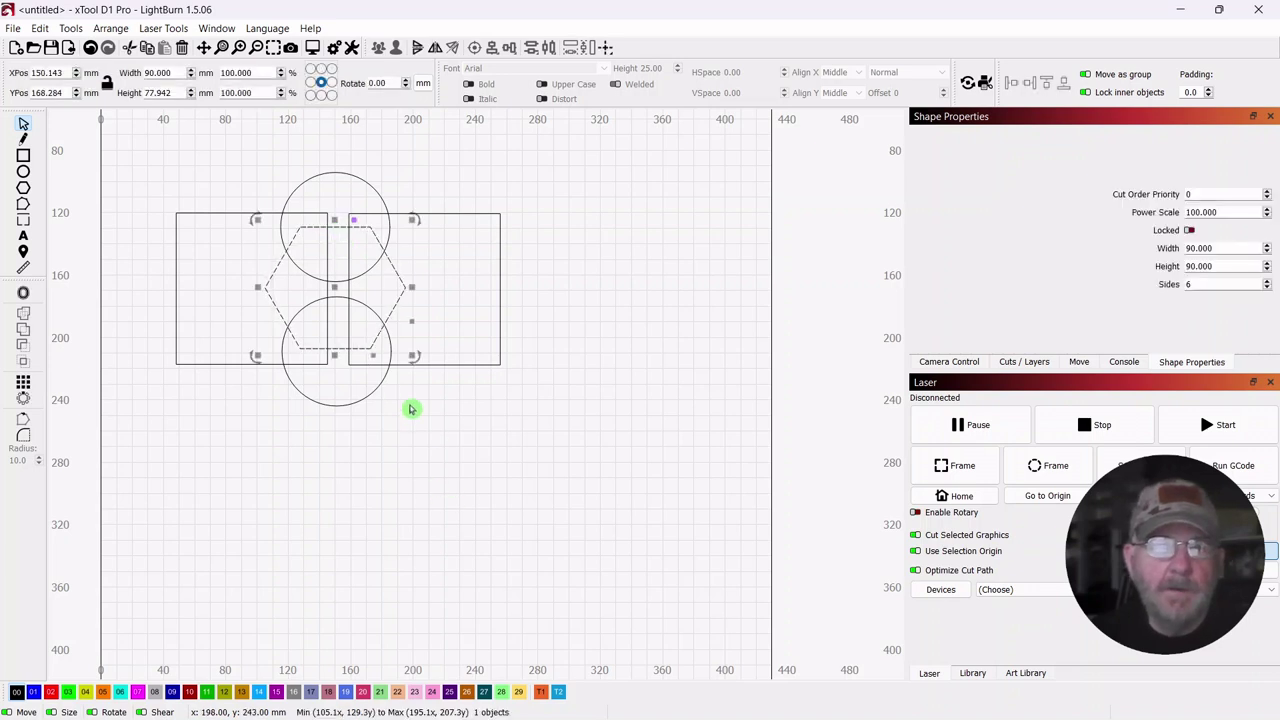
pyautogui.keyDown('shift'); pyautogui.click(343, 403); pyautogui.keyUp('shift')
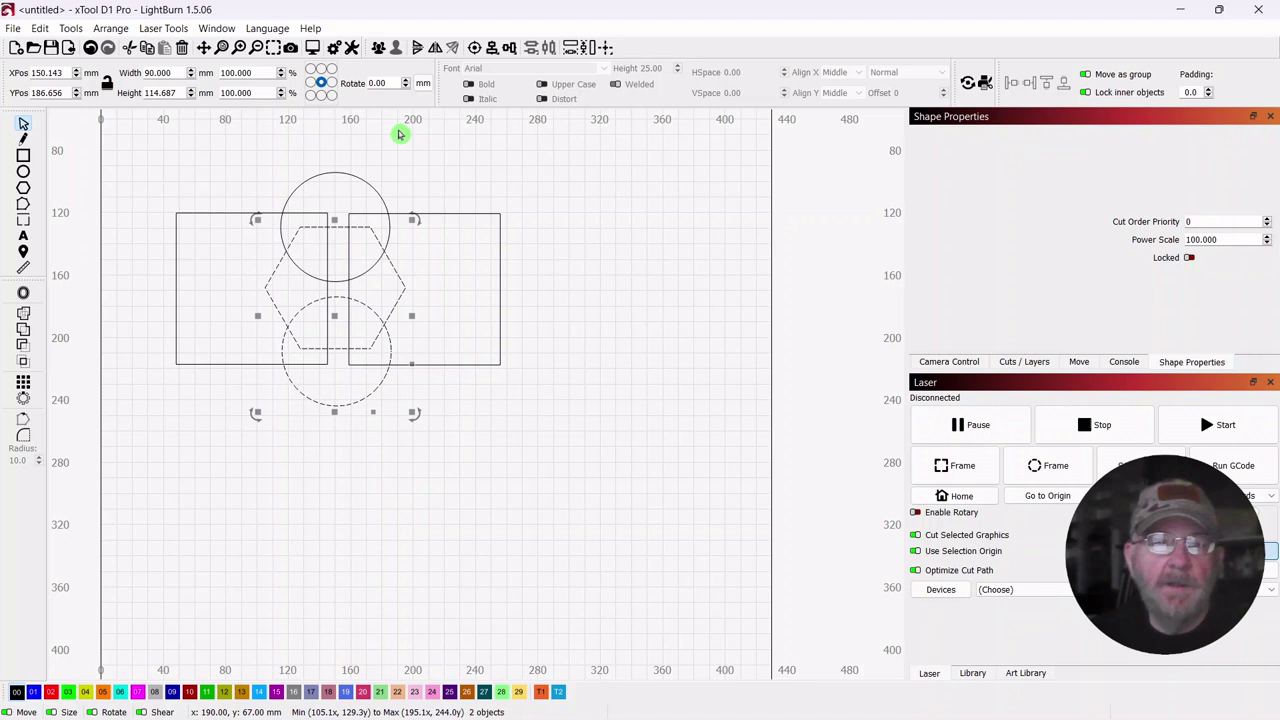
pyautogui.click(379, 47)
pyautogui.click(491, 511)
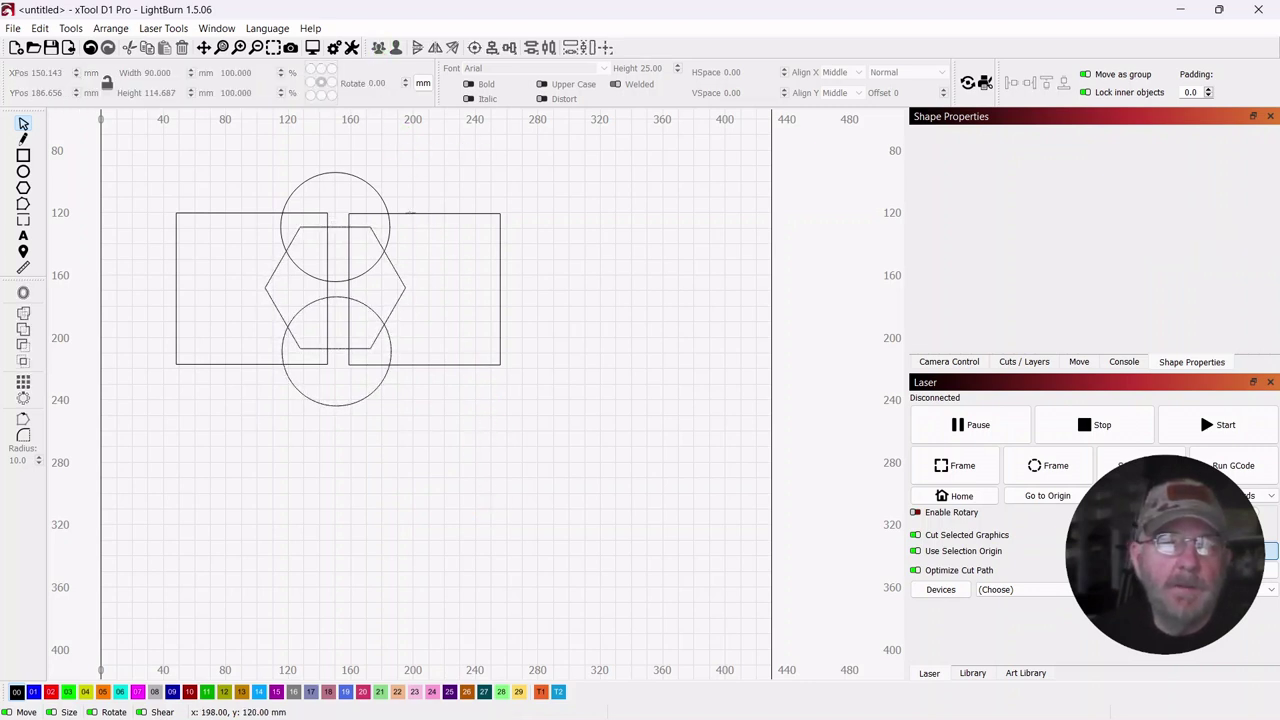
pyautogui.click(346, 175)
pyautogui.click(353, 387)
pyautogui.click(340, 391)
pyautogui.click(491, 494)
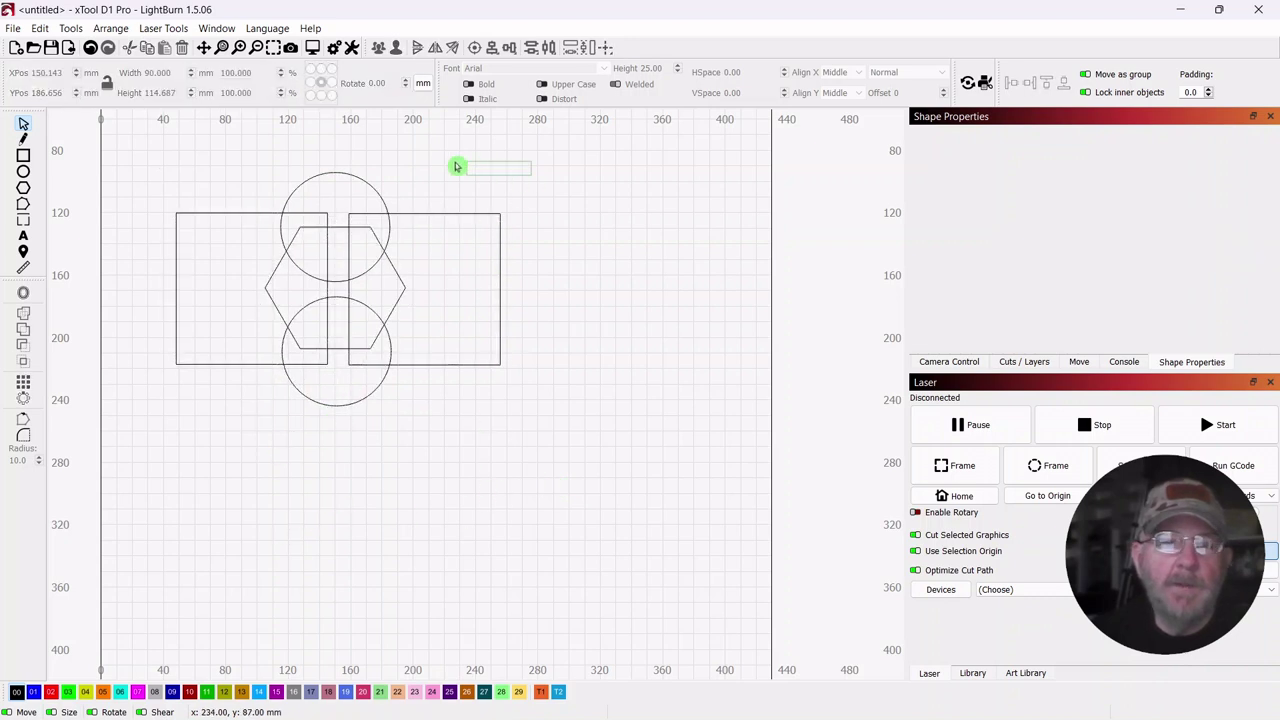
# Step: Select both groups and open the Boolean Assistant from the Tools menu
pyautogui.moveTo(456, 167); pyautogui.dragTo(132, 412)
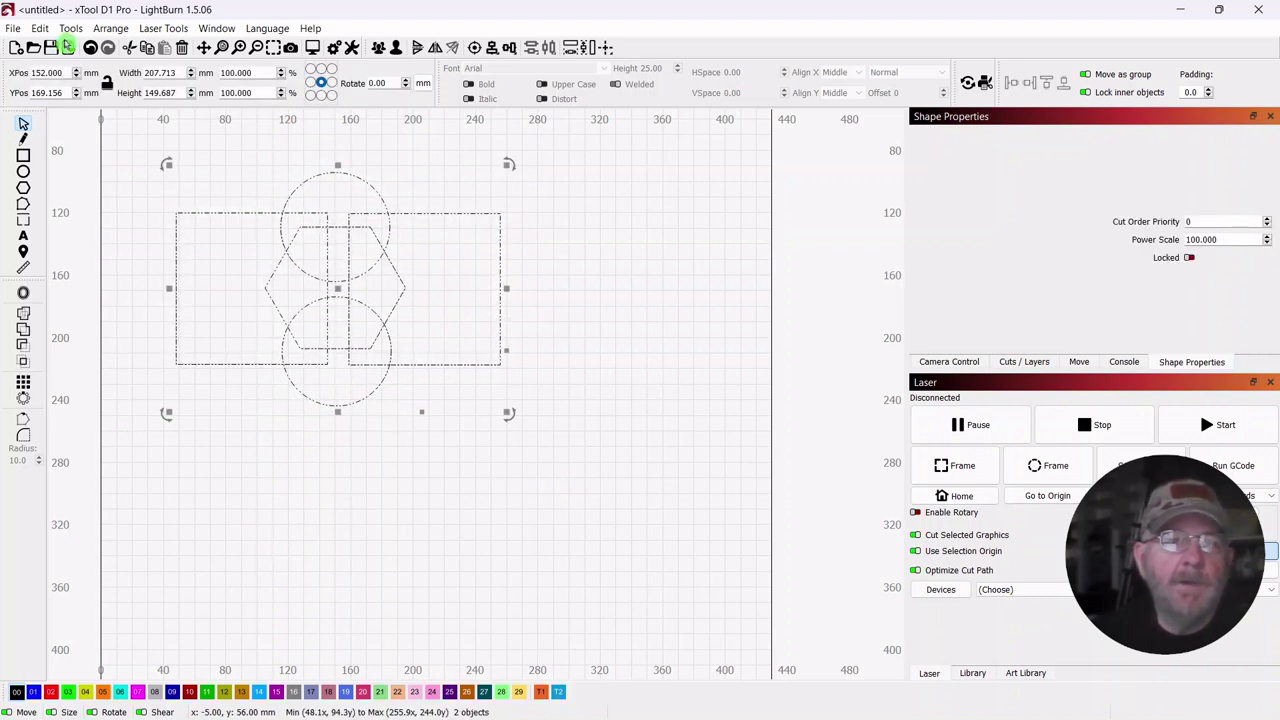
pyautogui.click(69, 30)
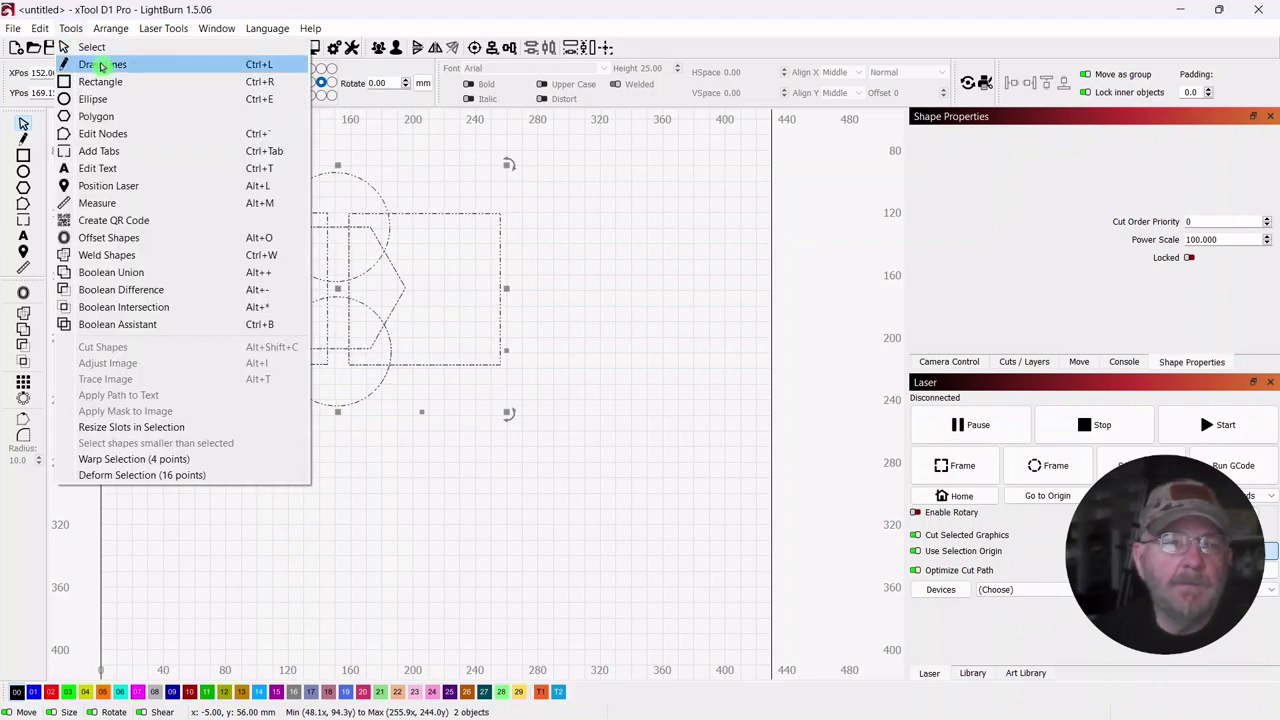
pyautogui.click(90, 325)
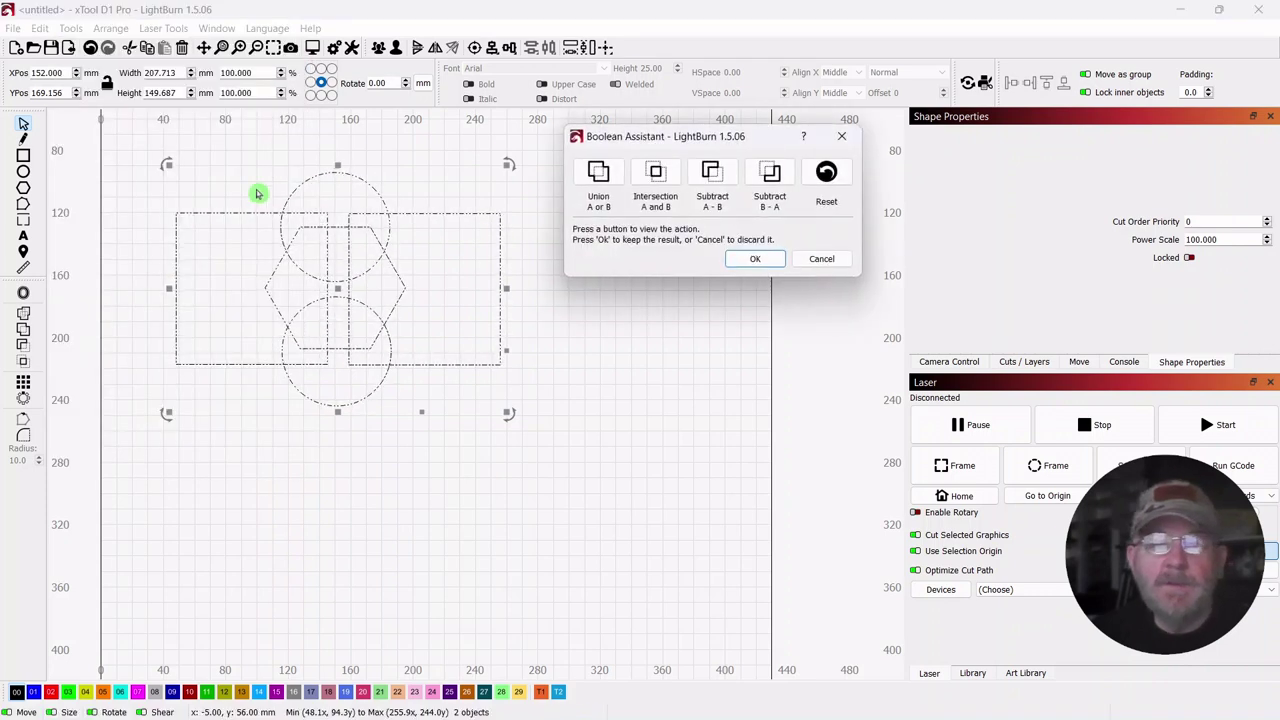
pyautogui.moveTo(679, 138); pyautogui.dragTo(659, 240)
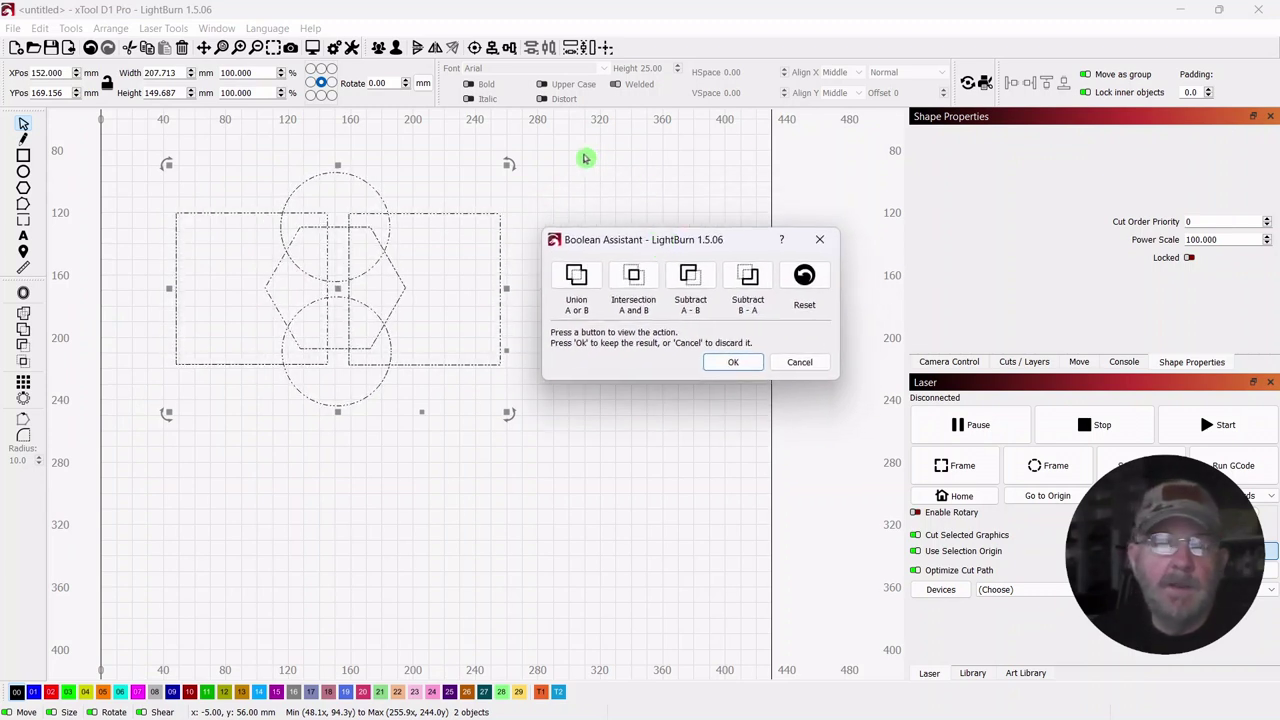
# Step: Preview union, intersection and both subtractions, then keep the Union result
pyautogui.click(571, 279)
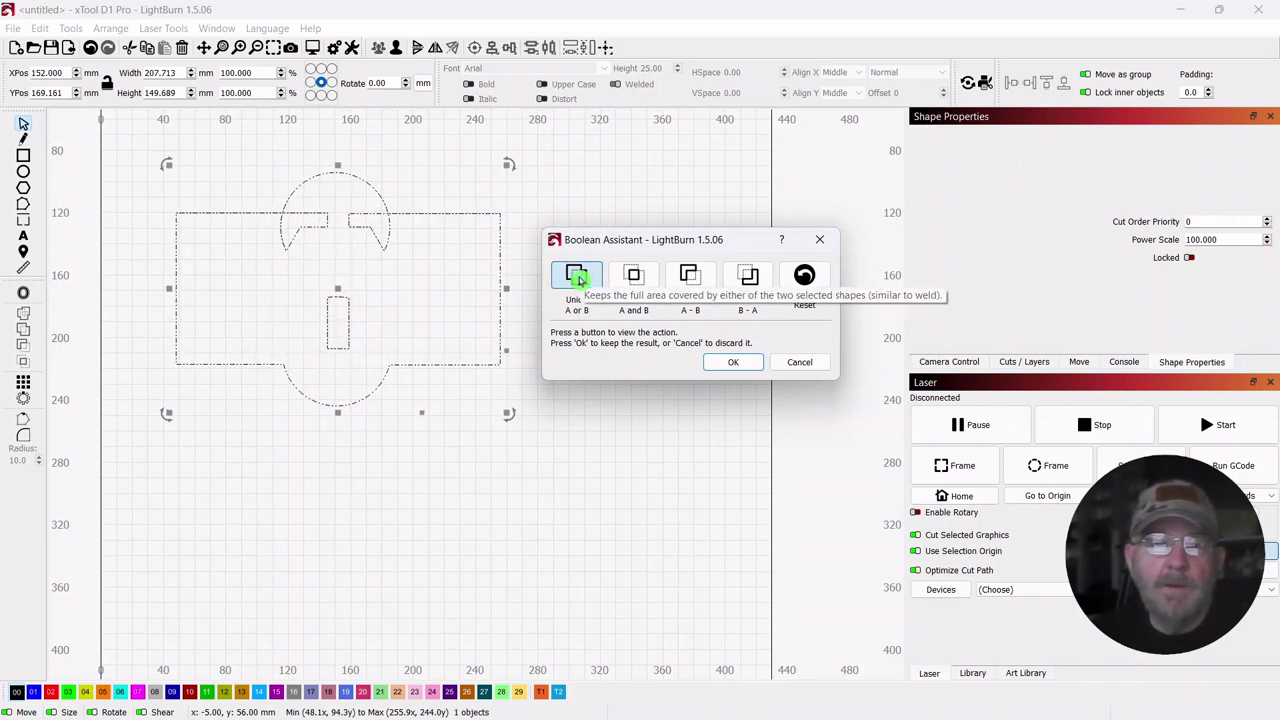
pyautogui.click(633, 283)
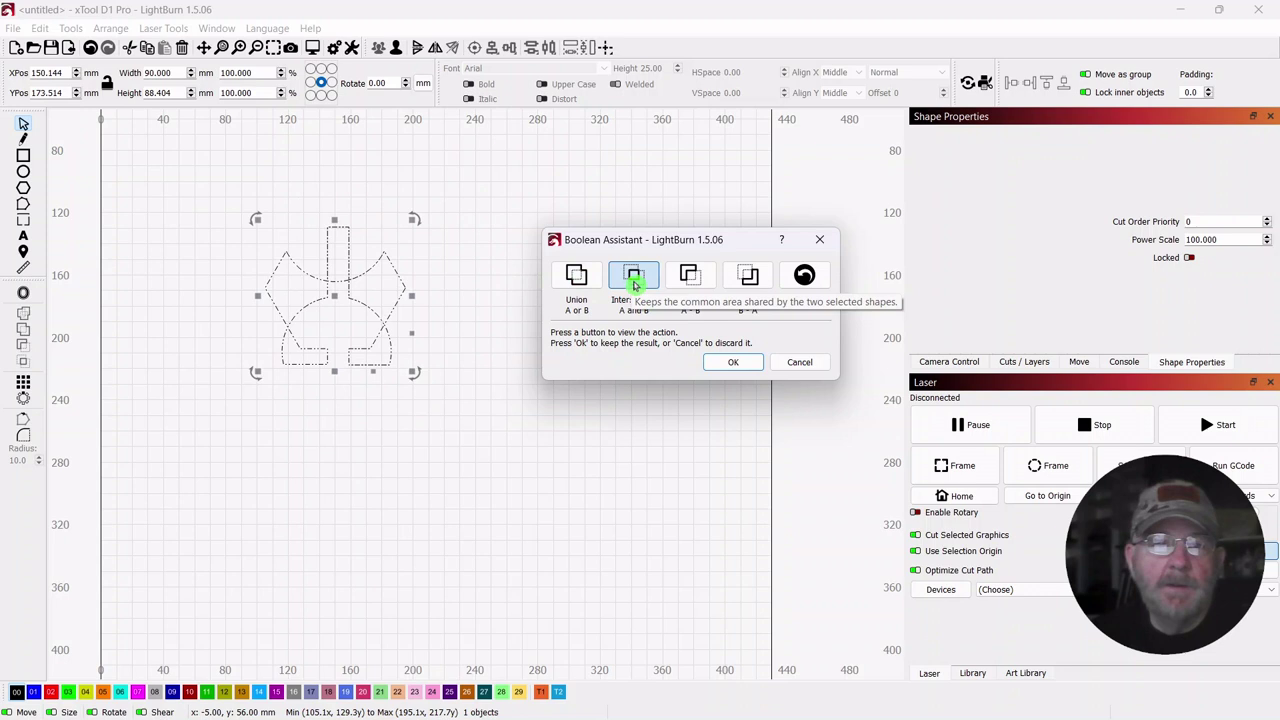
pyautogui.click(688, 278)
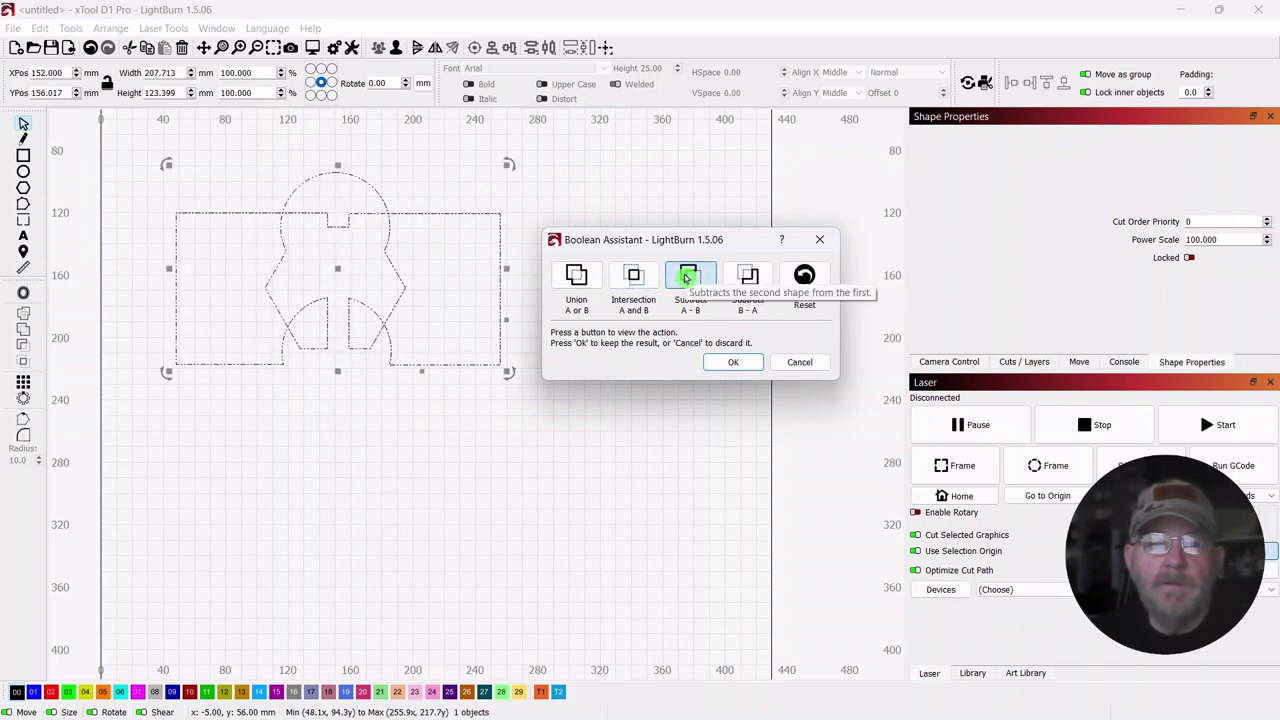
pyautogui.click(750, 280)
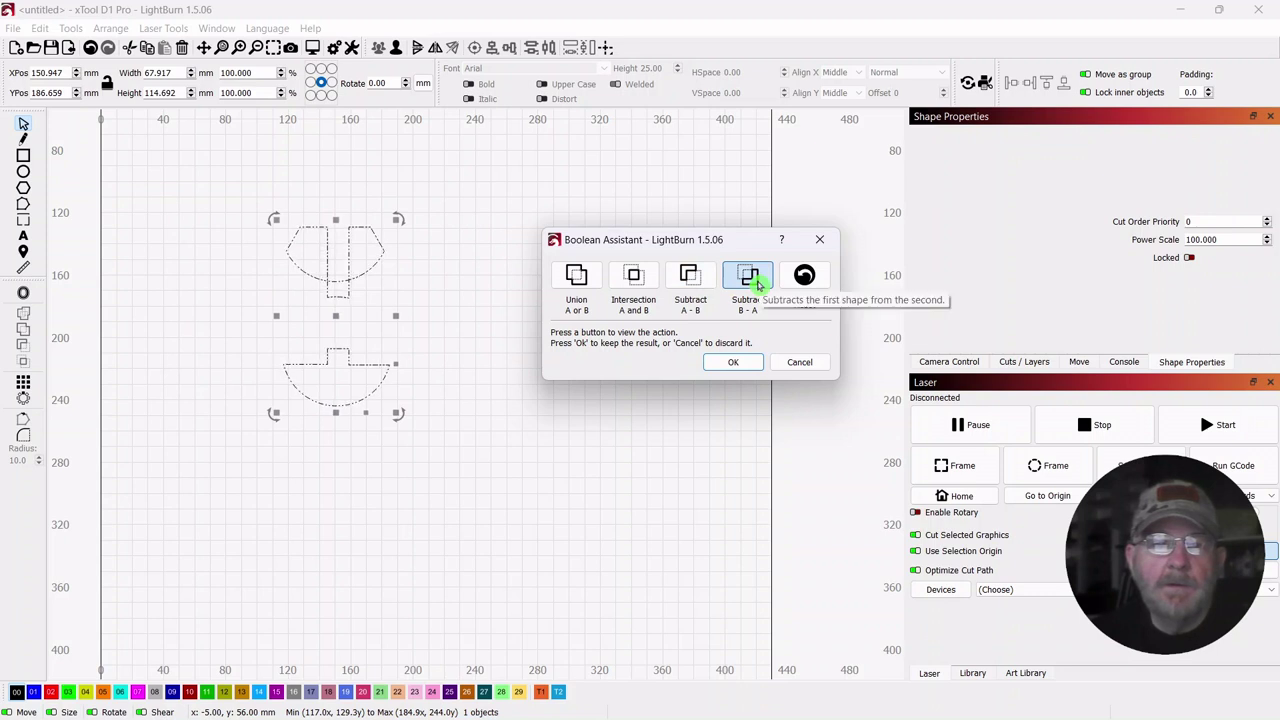
pyautogui.click(576, 278)
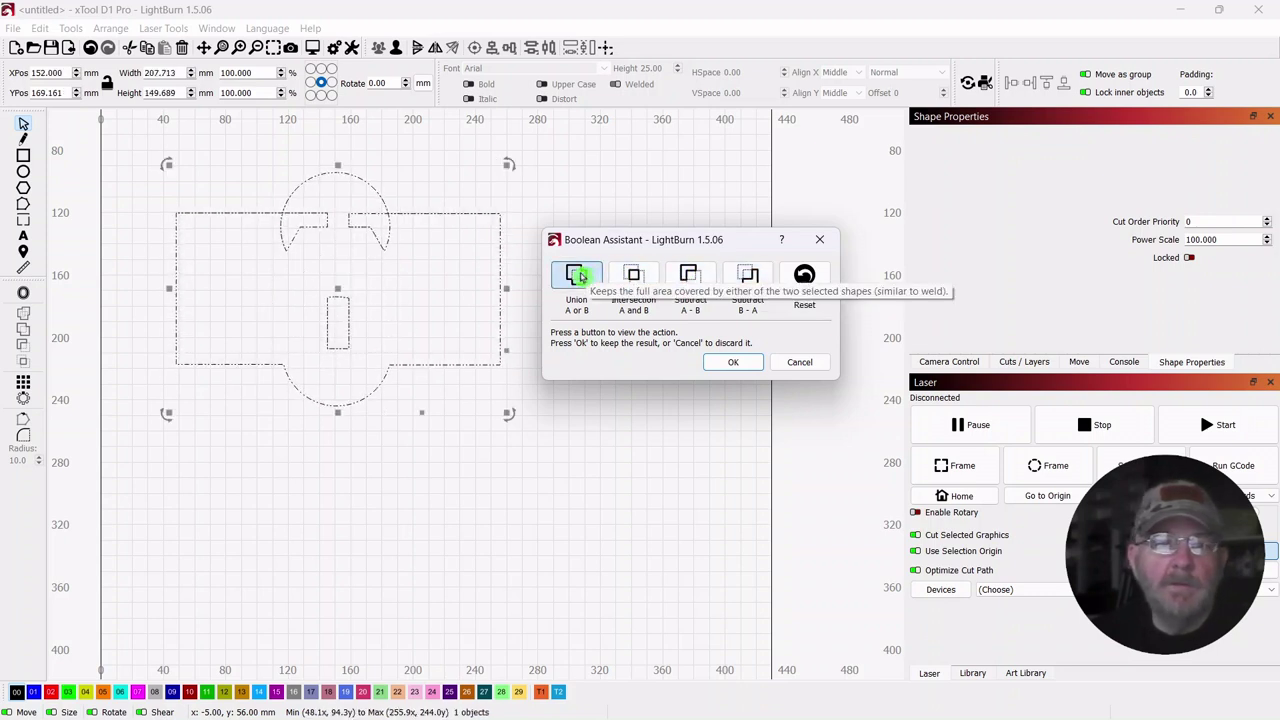
pyautogui.click(734, 362)
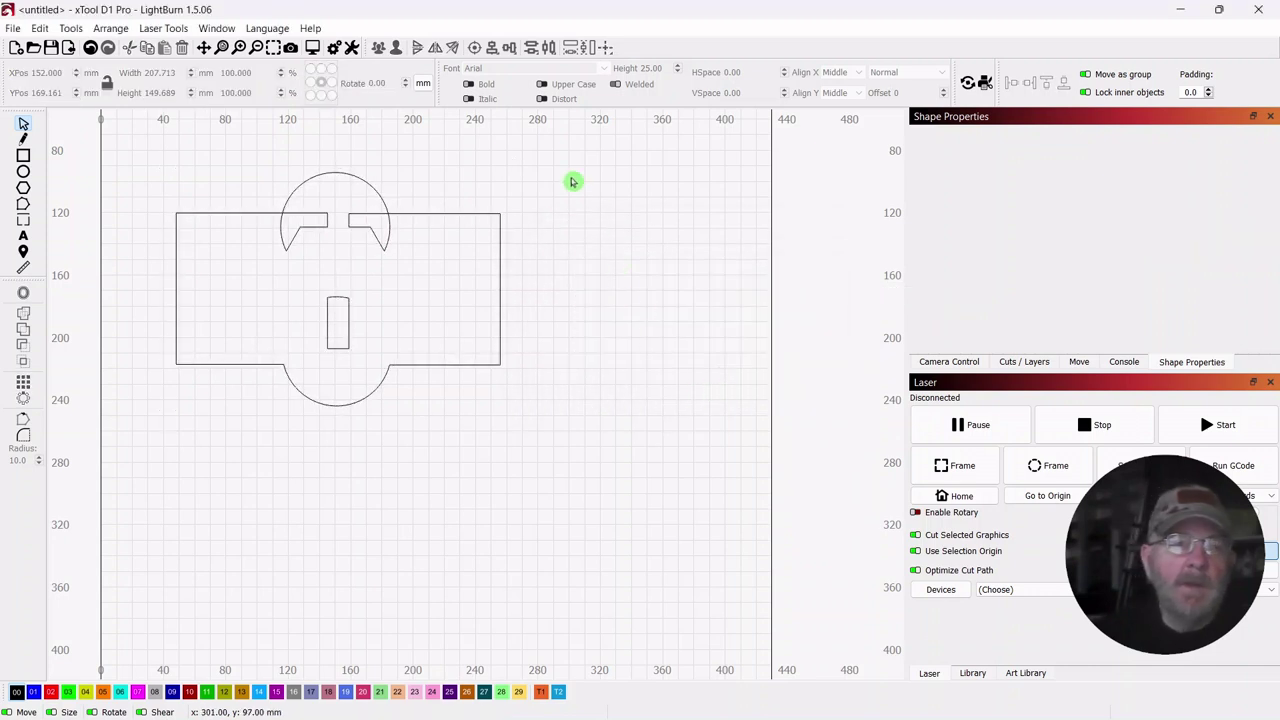